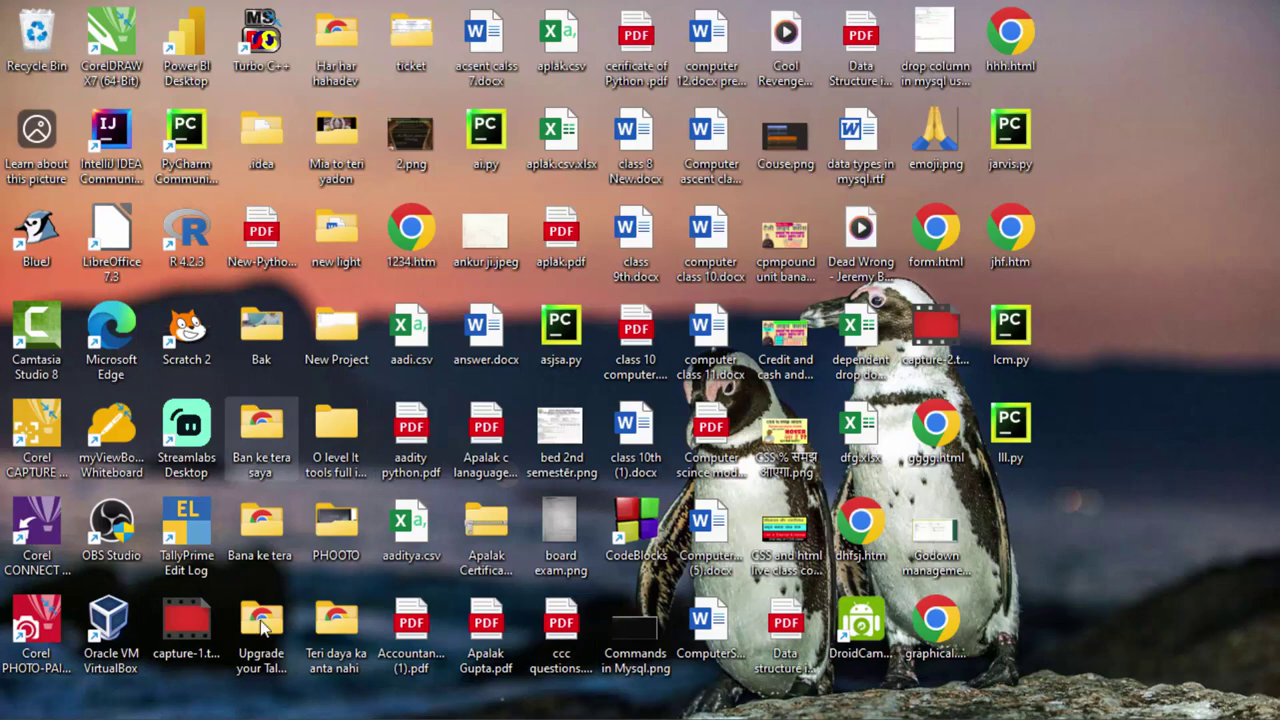
Launch Google Chrome by searching 'chrome' in the Windows Start menu.
key(super)
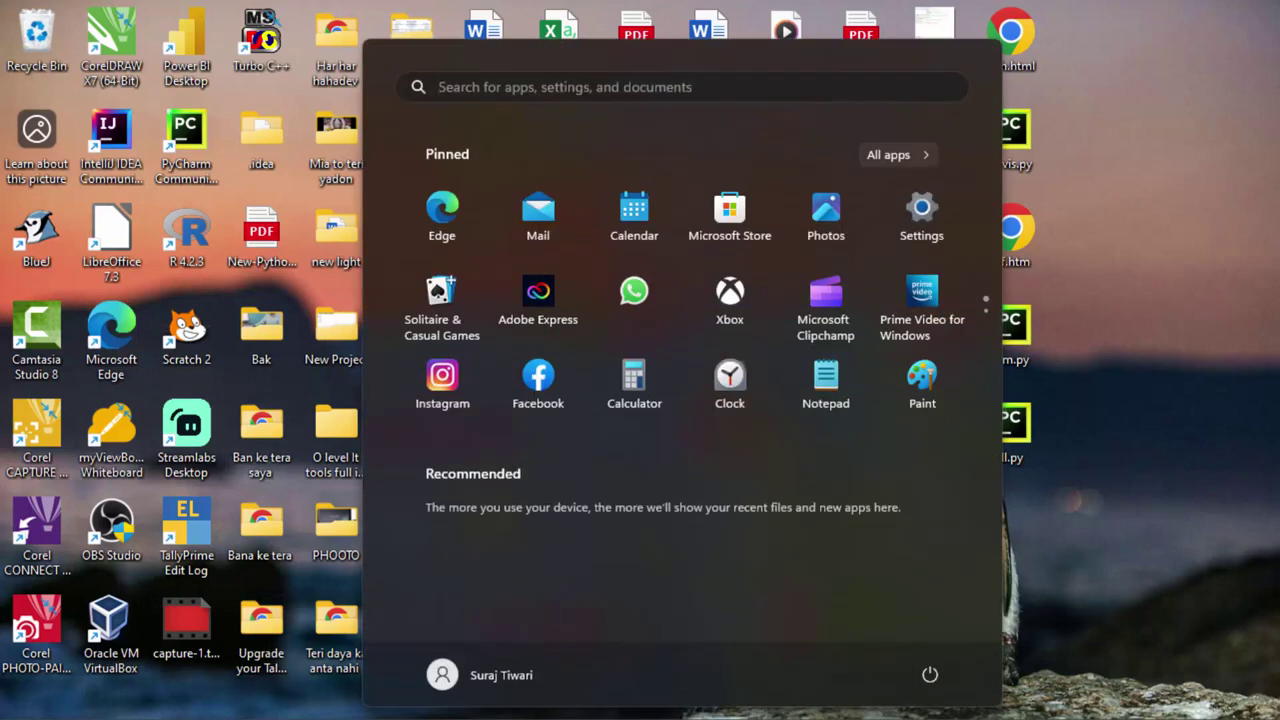
text(chrome)
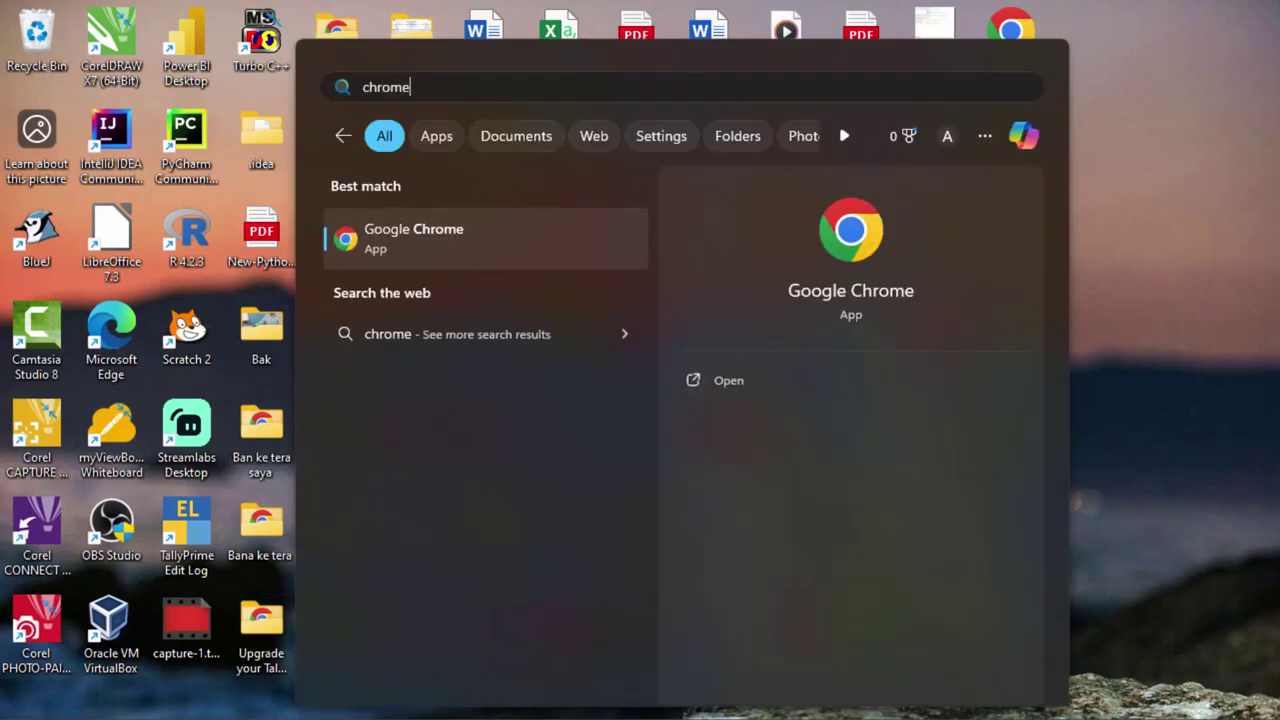
key(Return)
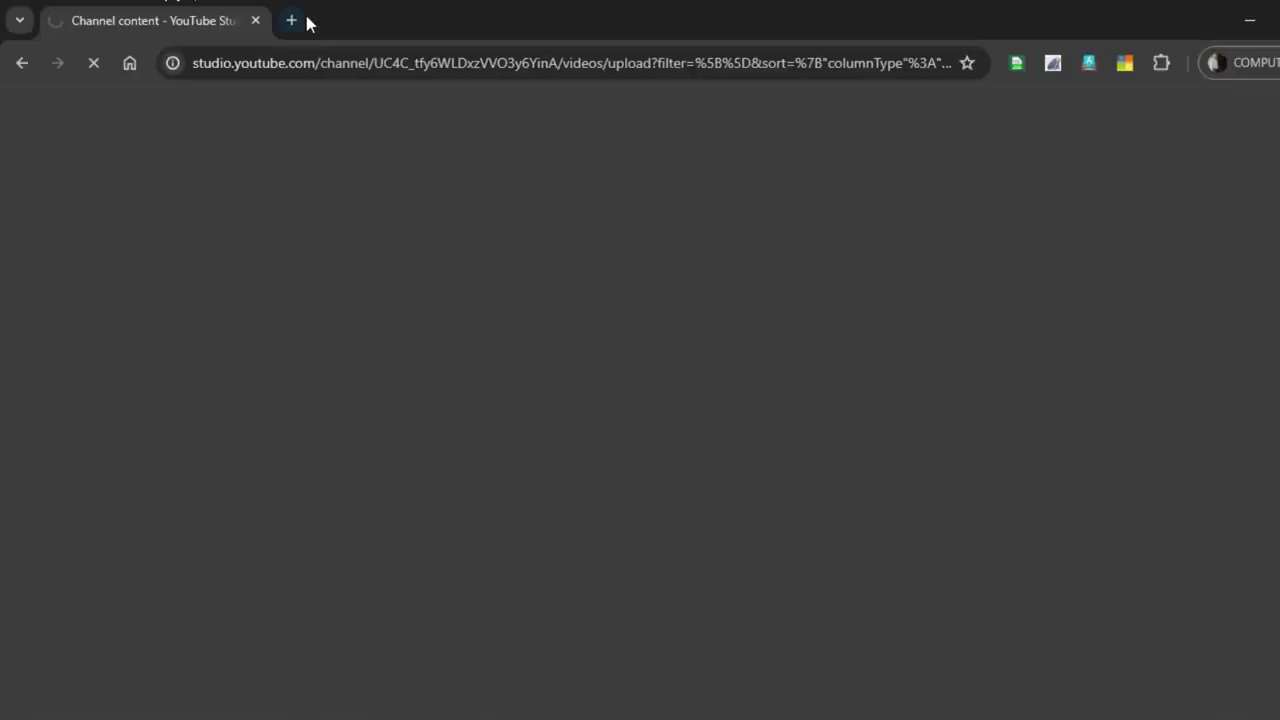
Replace the YouTube Studio tab with a new tab showing the Google homepage.
click(289, 20)
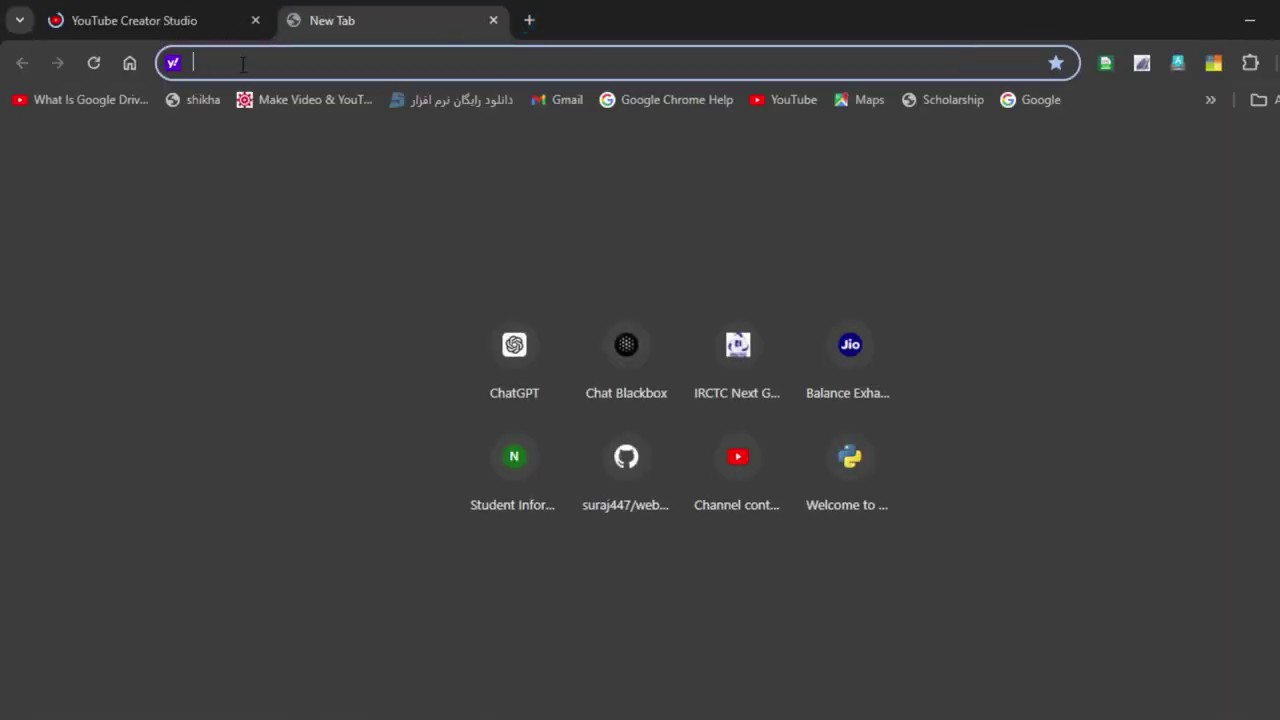
click(255, 20)
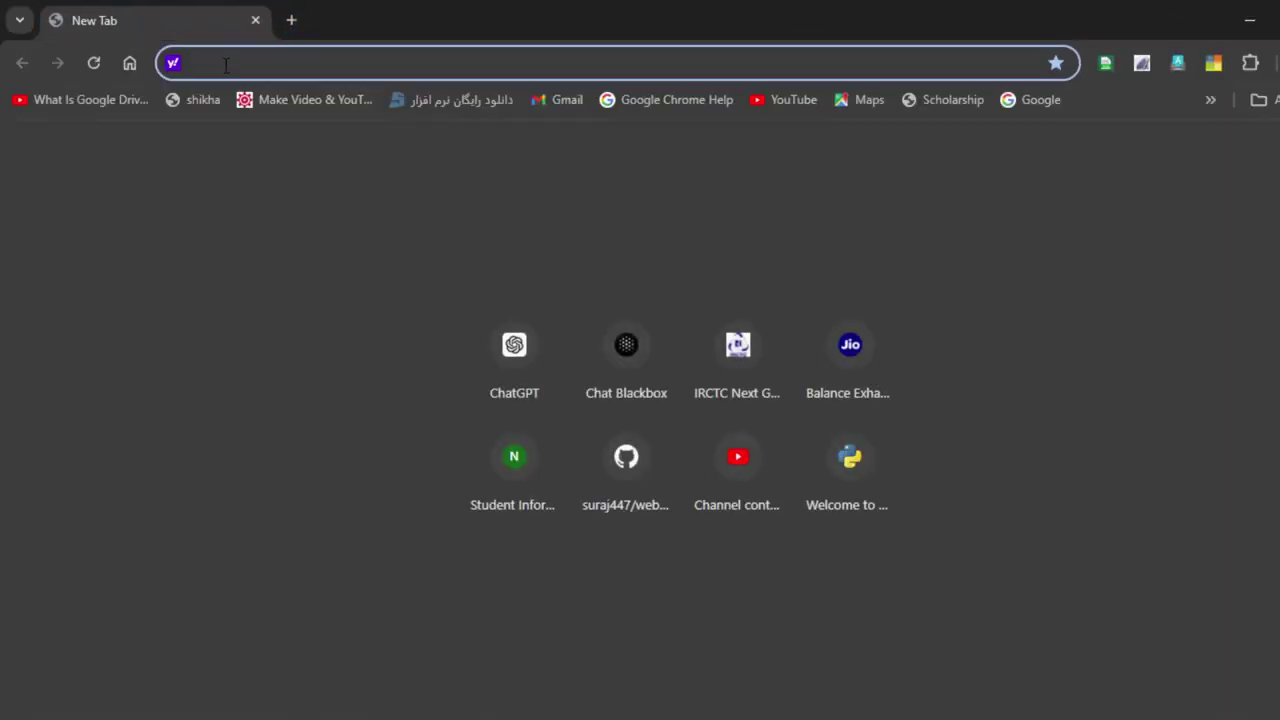
text(gg)
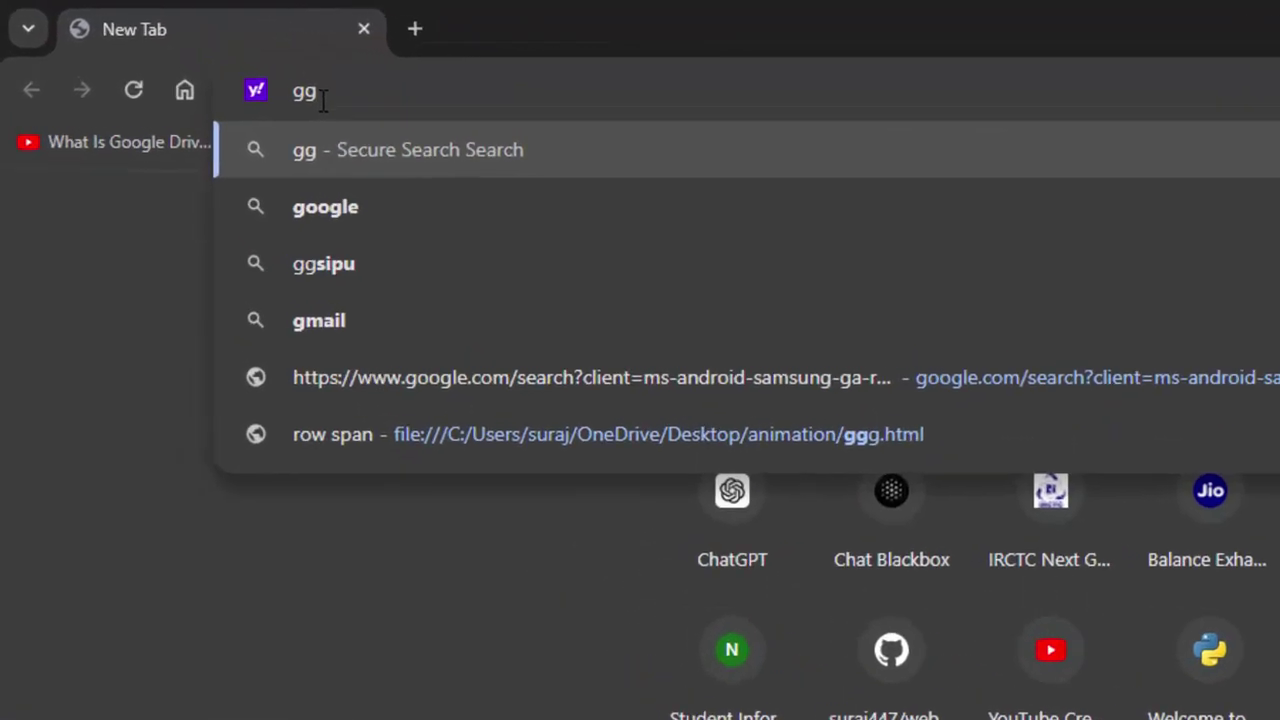
key(BackSpace)
text(oog)
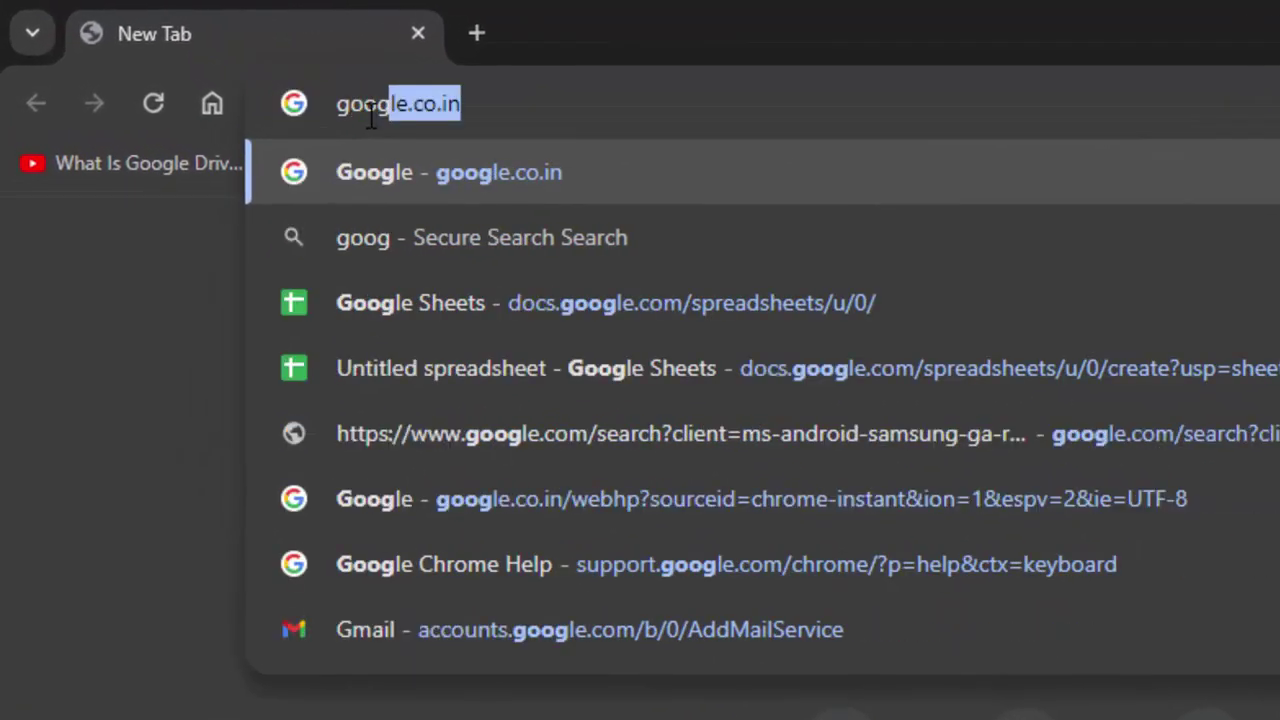
text(le)
key(Return)
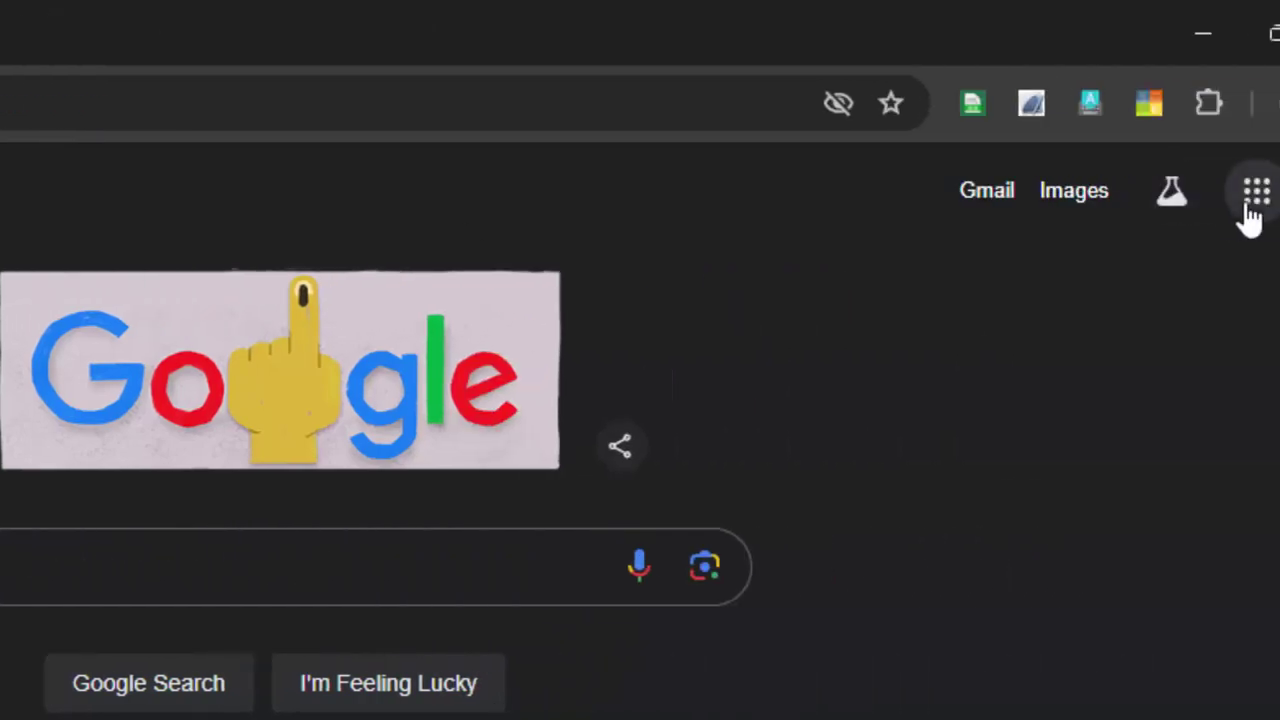
Go to Google Sheets through the Google apps launcher.
click(1254, 193)
scroll(1125, 590, down, 1)
scroll(1110, 600, down, 3)
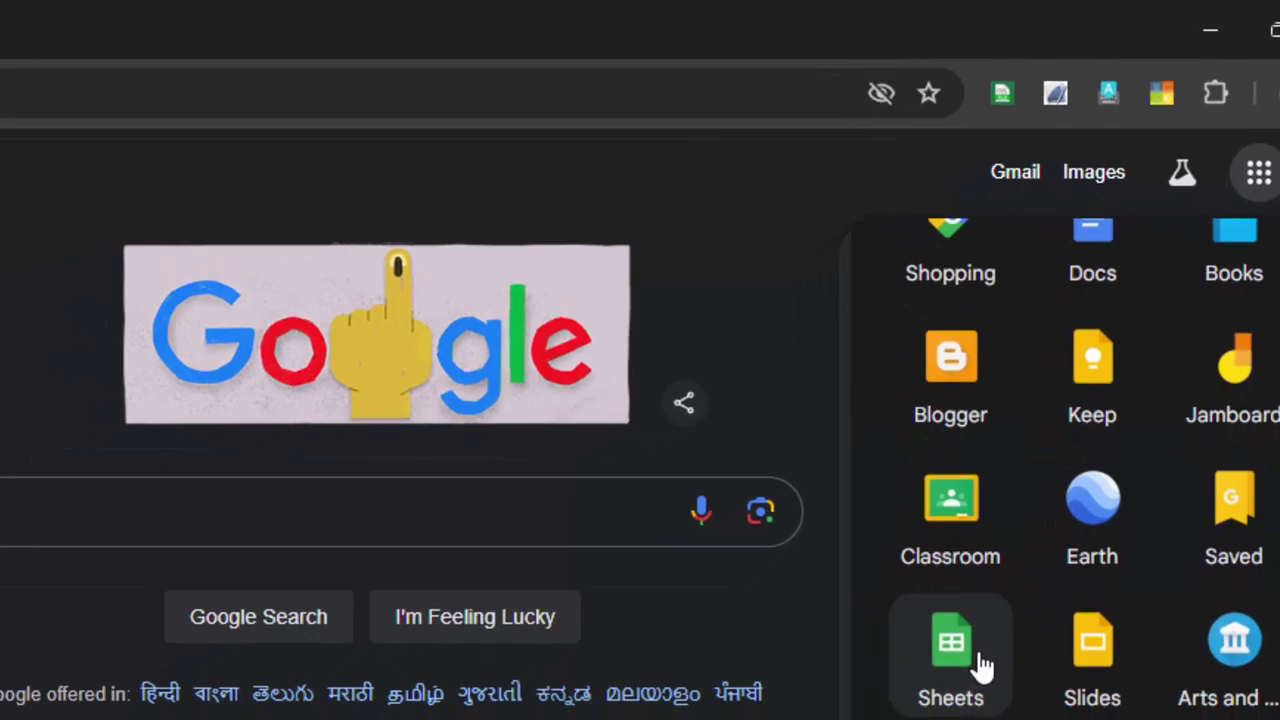
click(983, 665)
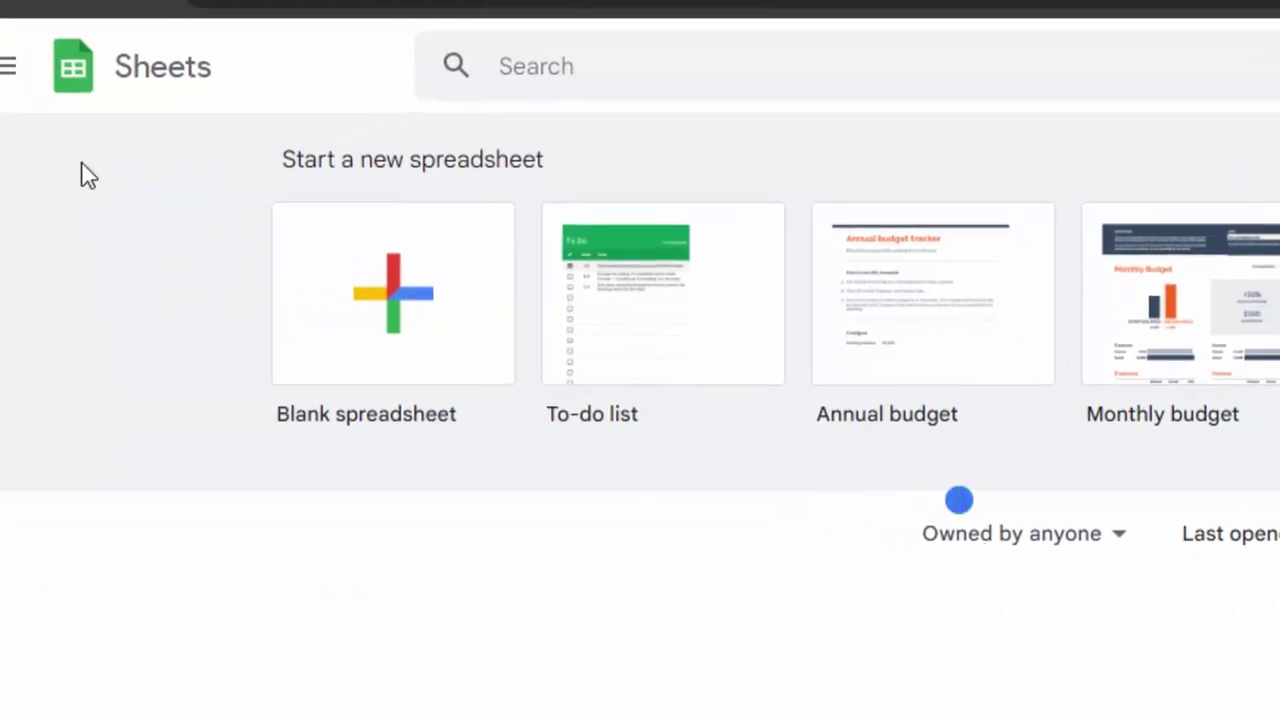
Create a blank spreadsheet from the Sheets home page.
click(410, 350)
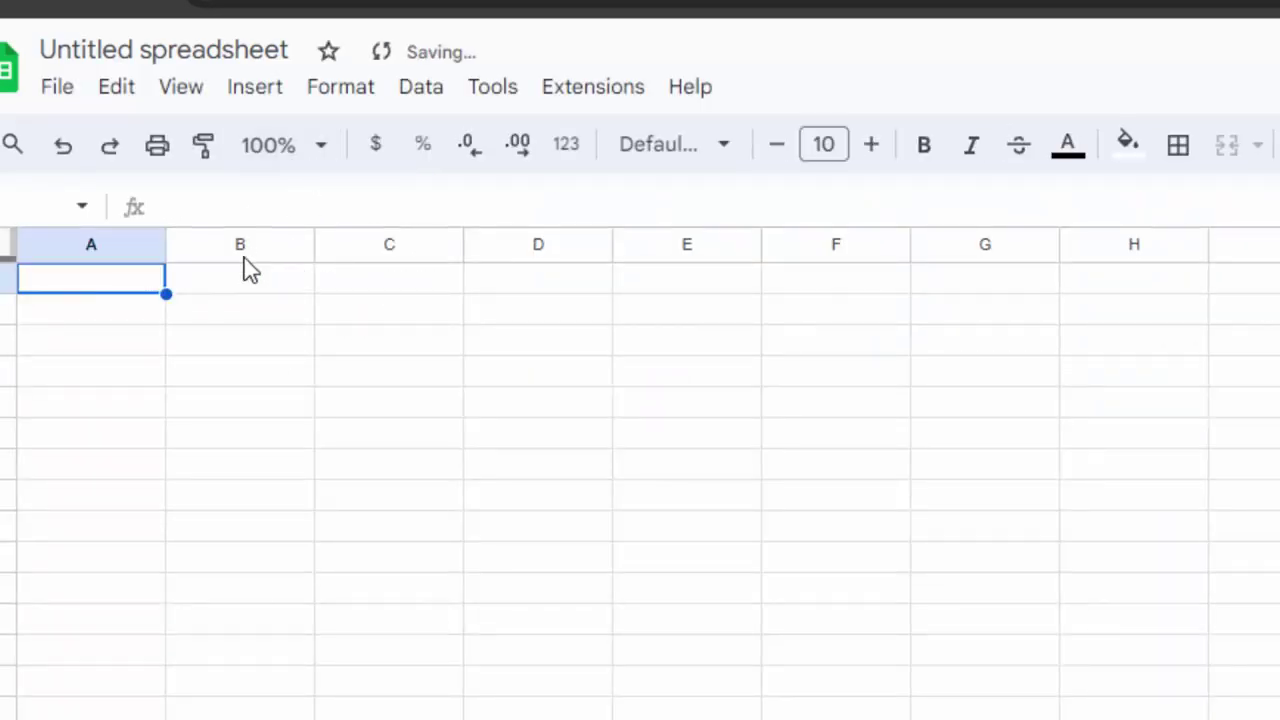
Set the sheet zoom to 200% and select cell A1.
click(316, 160)
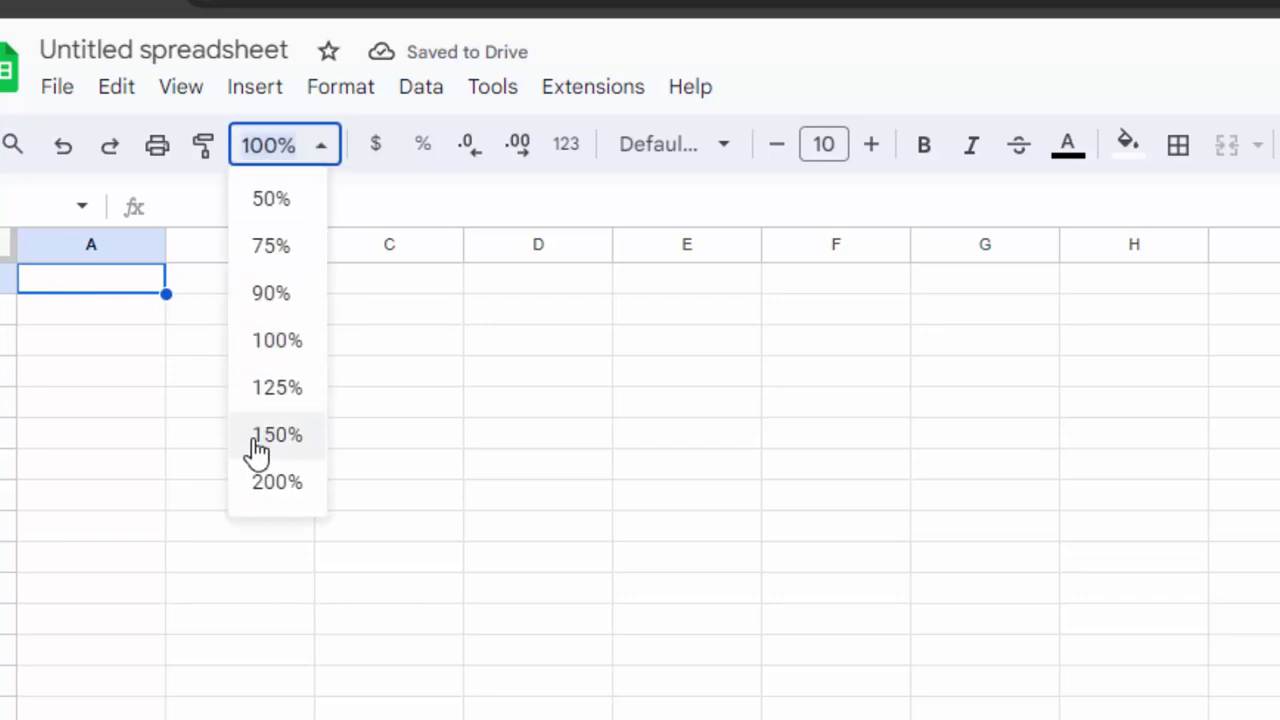
click(257, 484)
click(449, 360)
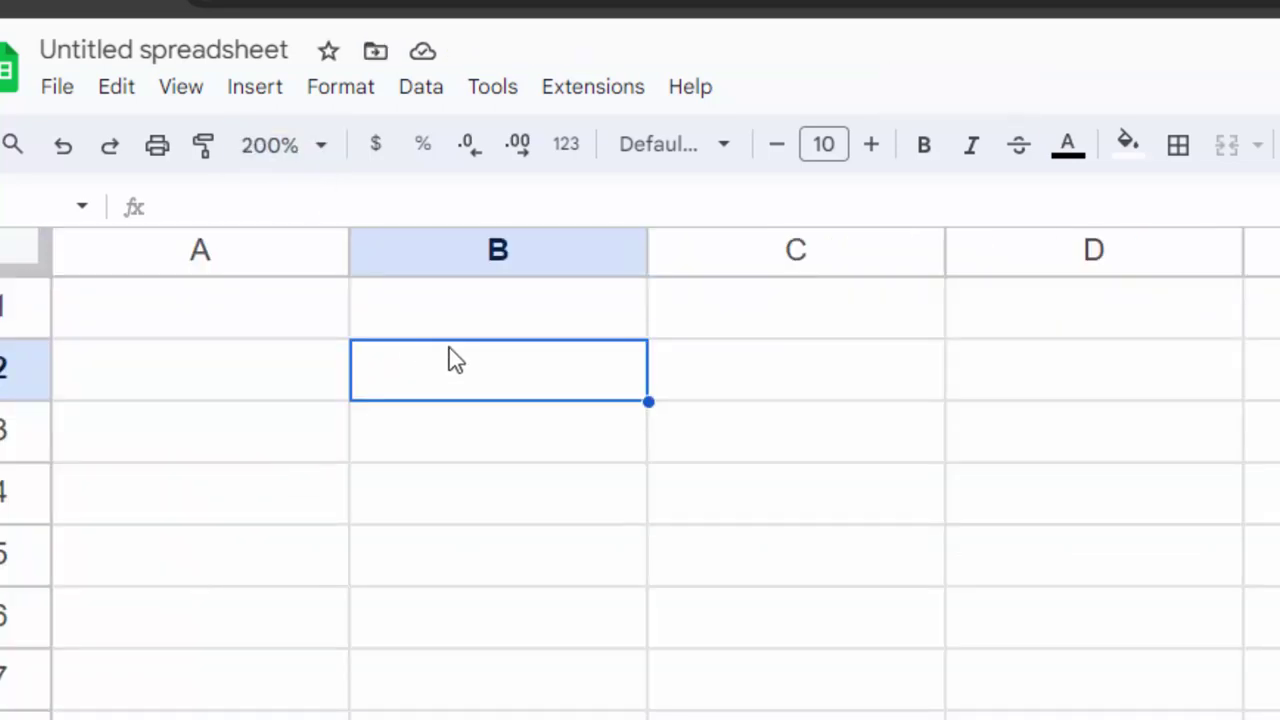
click(258, 300)
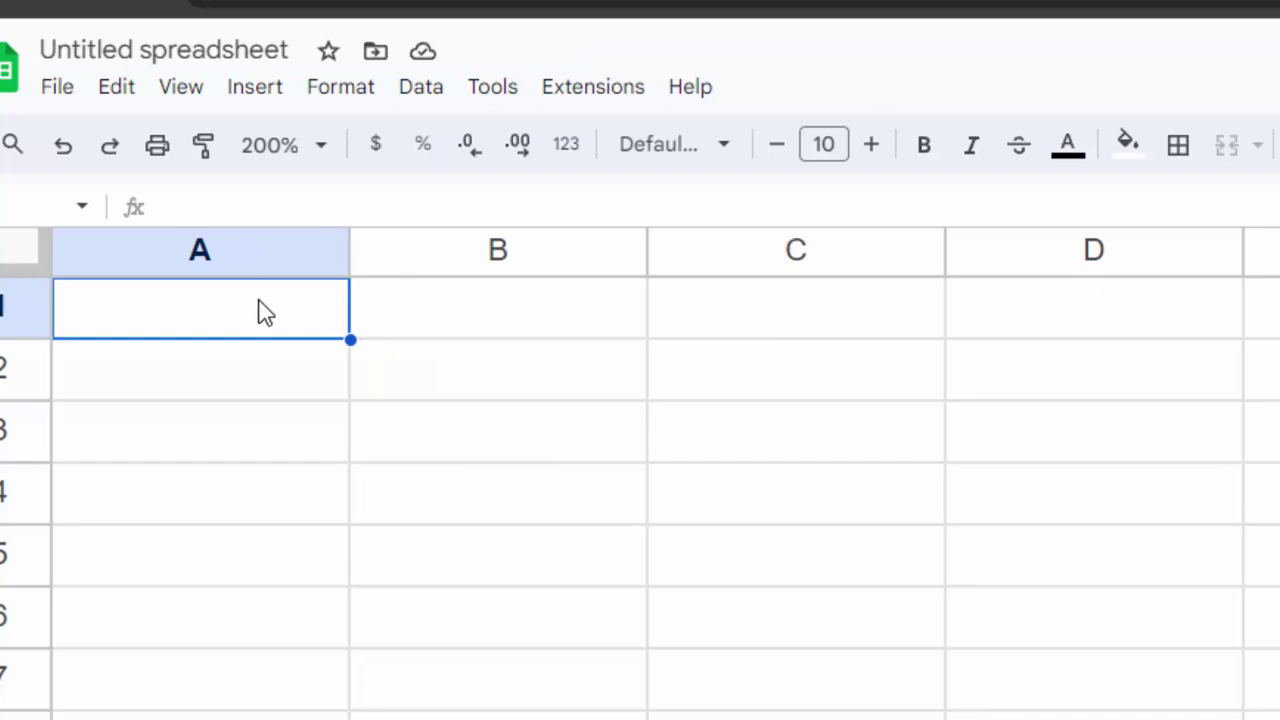
Enter the headers 'S.n.' in A1 and 'Name' in B1.
text(#)
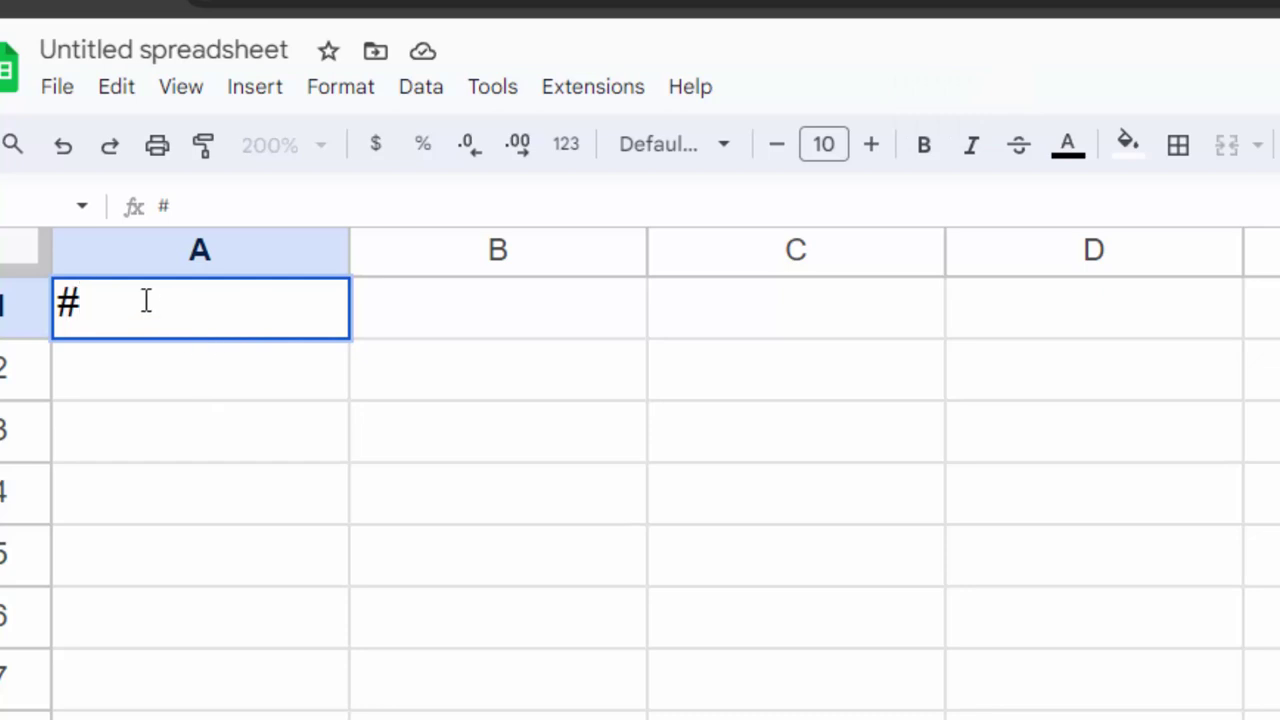
key(ctrl+a)
click(185, 412)
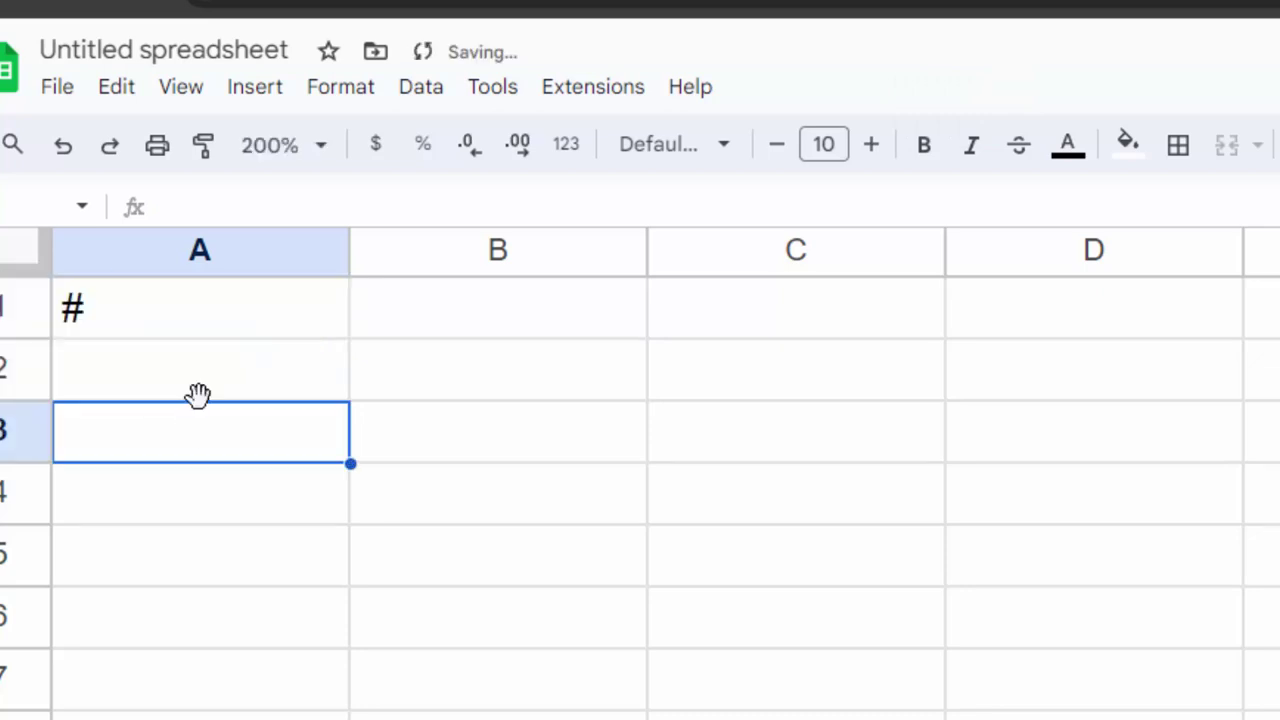
click(466, 290)
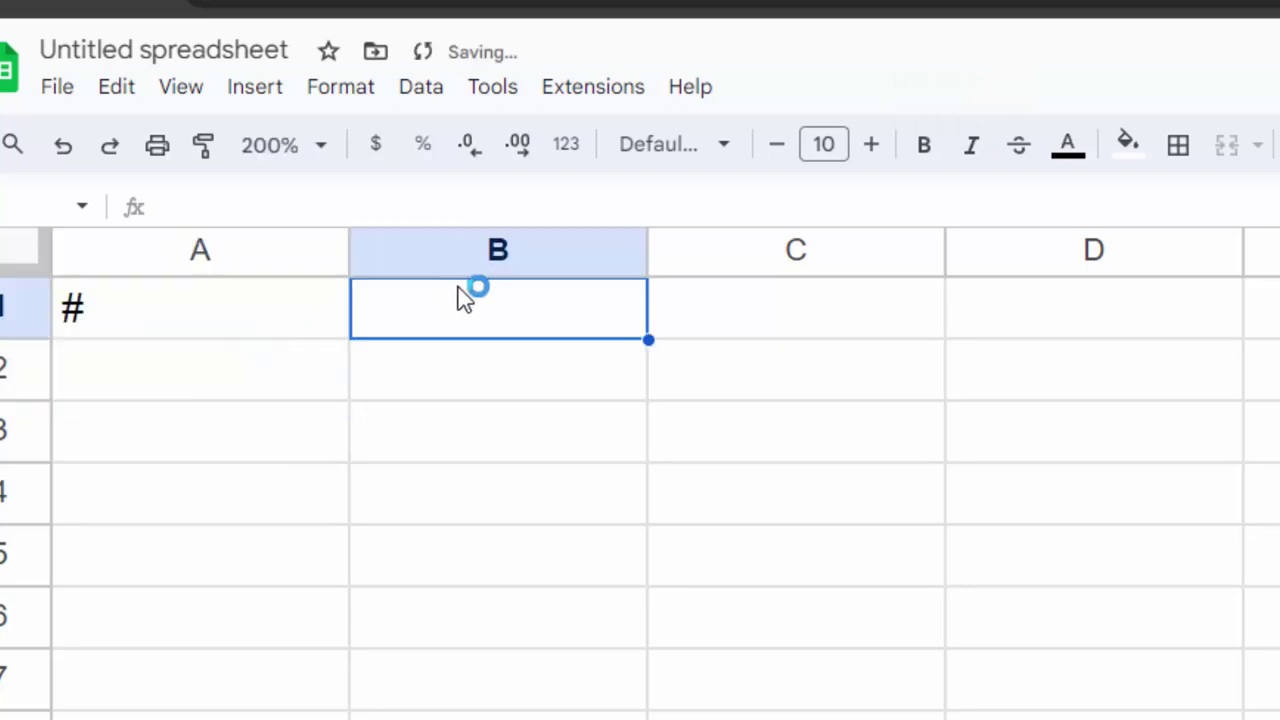
text(Name)
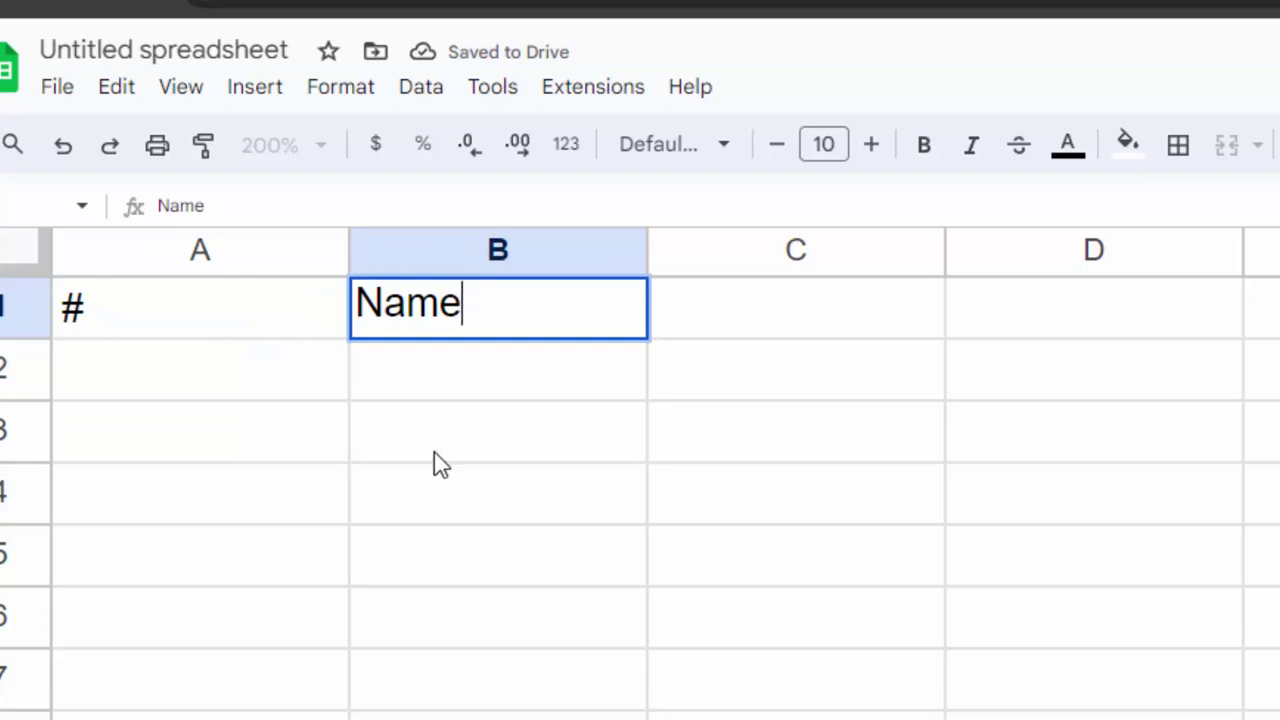
click(120, 316)
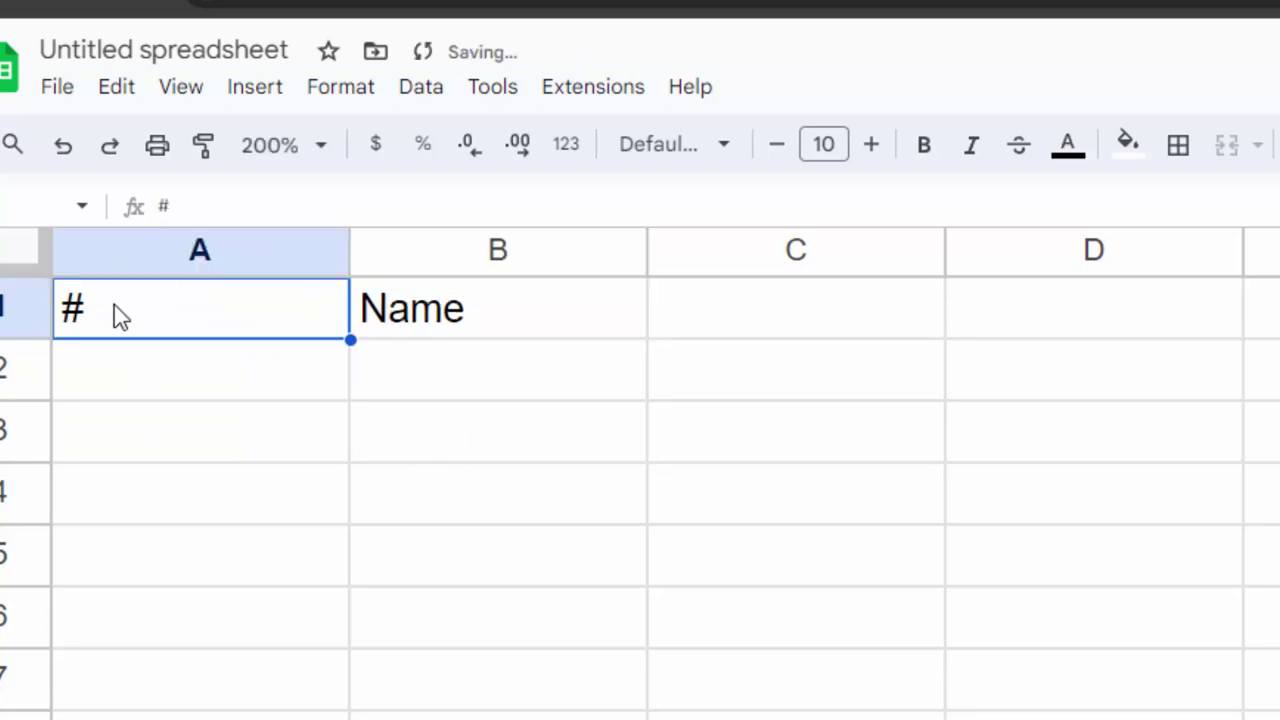
key(Delete)
text(S.)
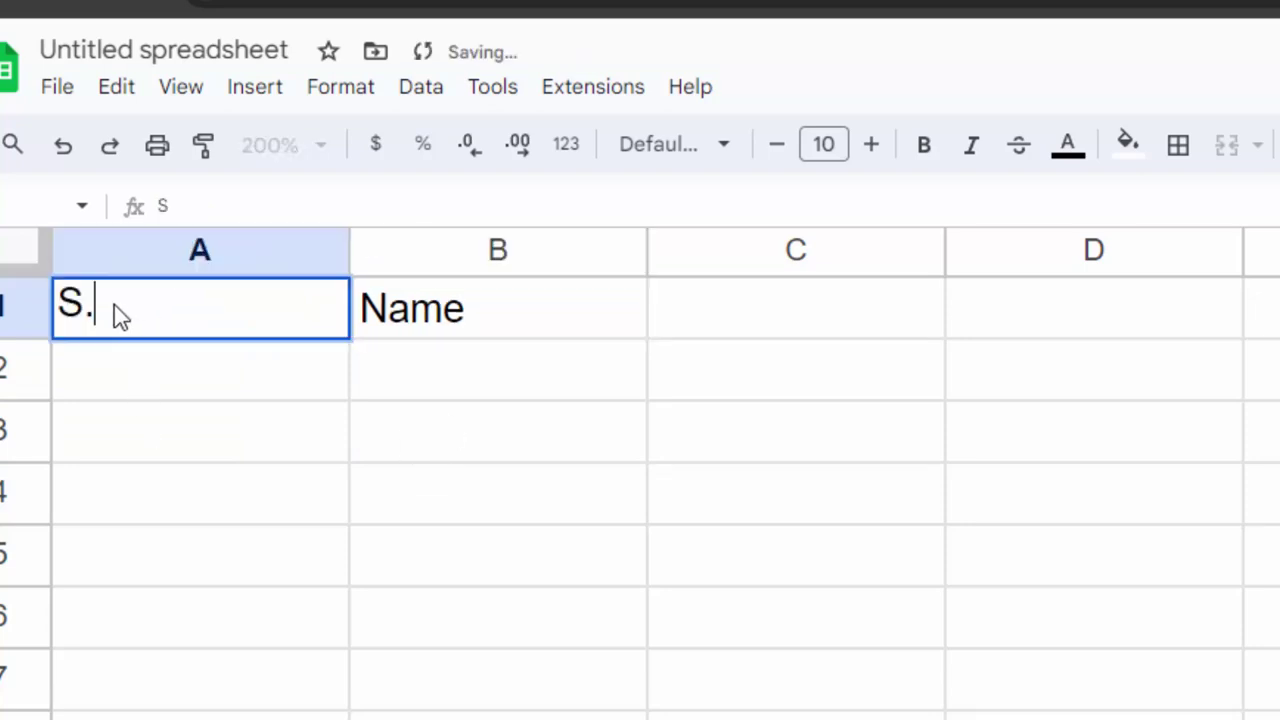
text(n)
text(.)
click(120, 393)
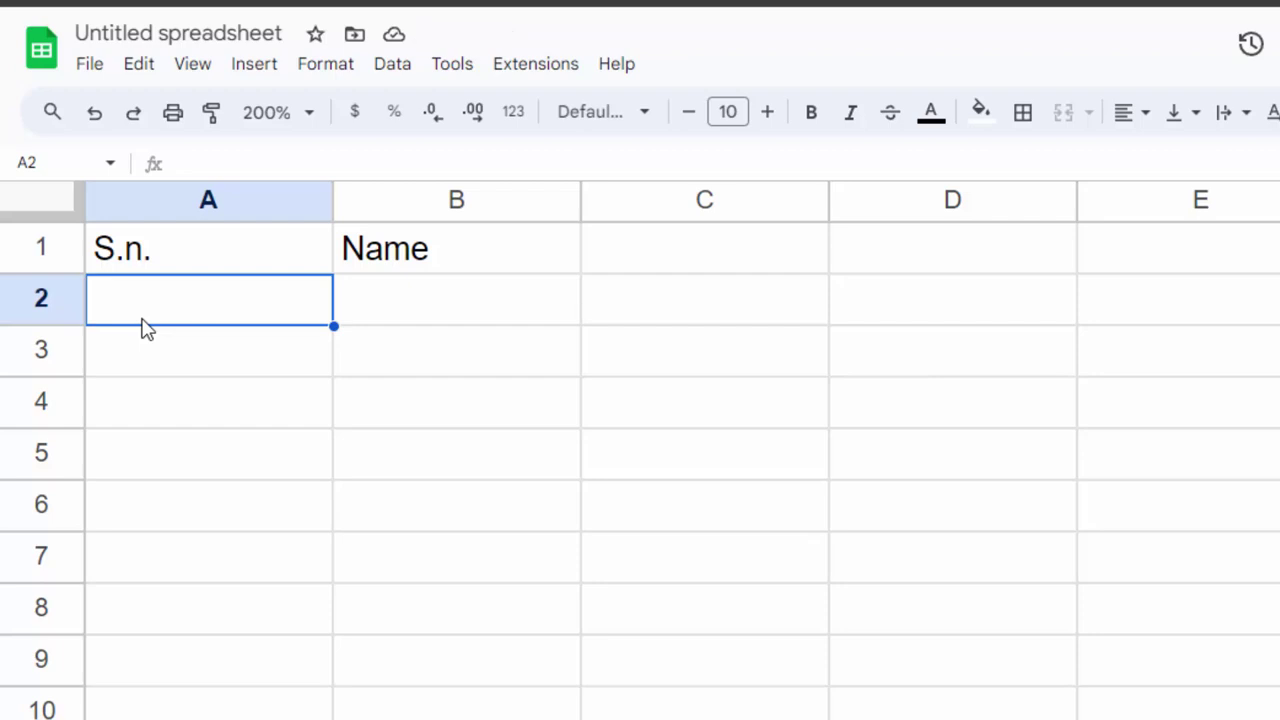
Enter =IF(B2<>"",row()-1,"") in A2 so it numbers rows that have a name.
text(=)
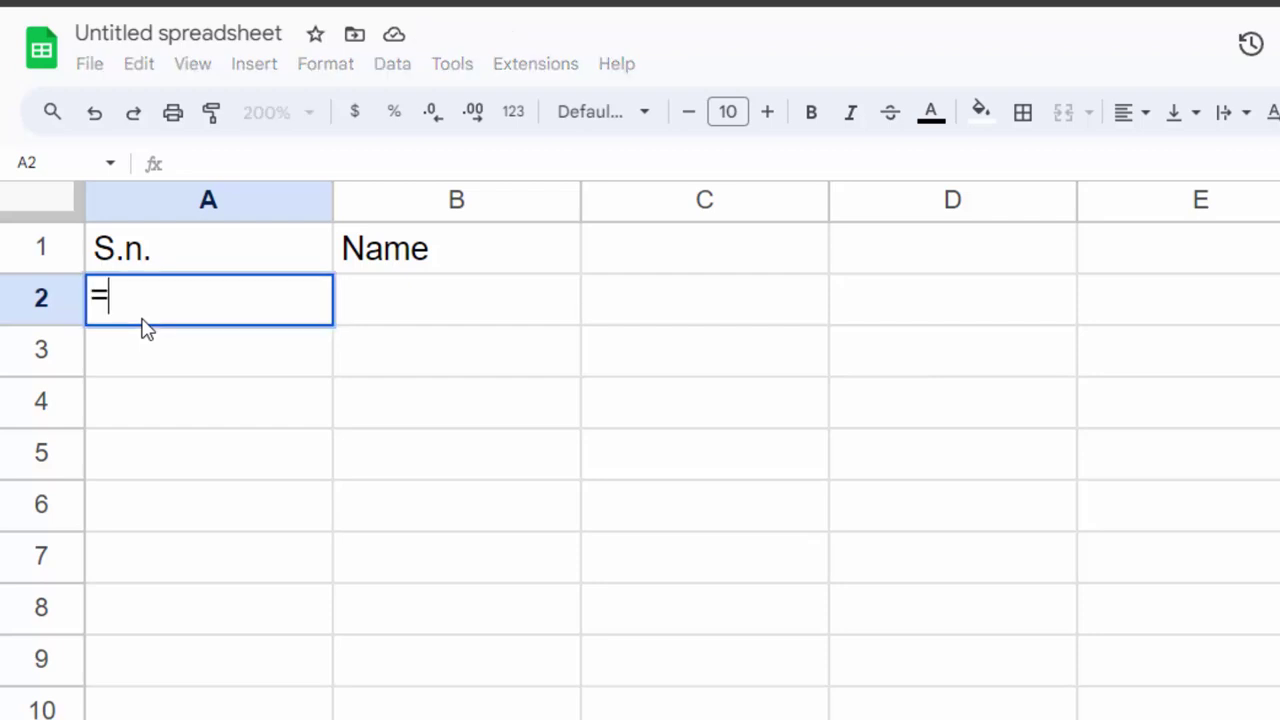
text(if)
key(Tab)
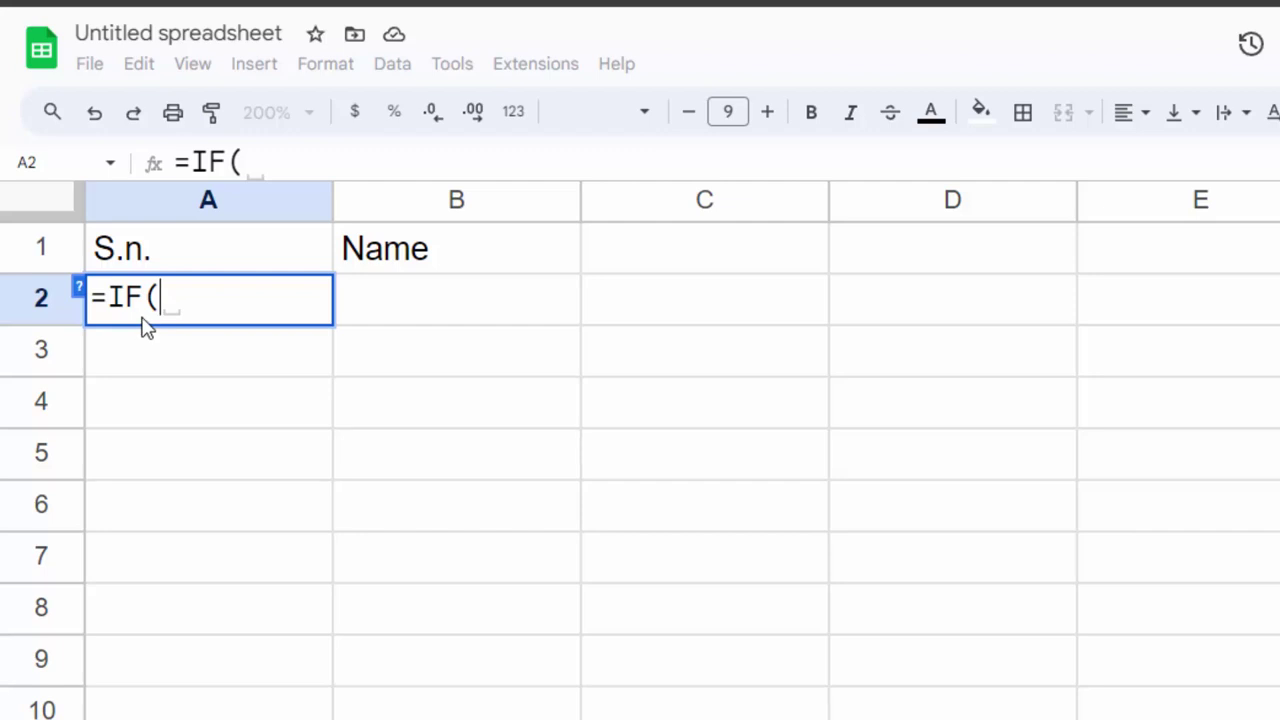
click(424, 320)
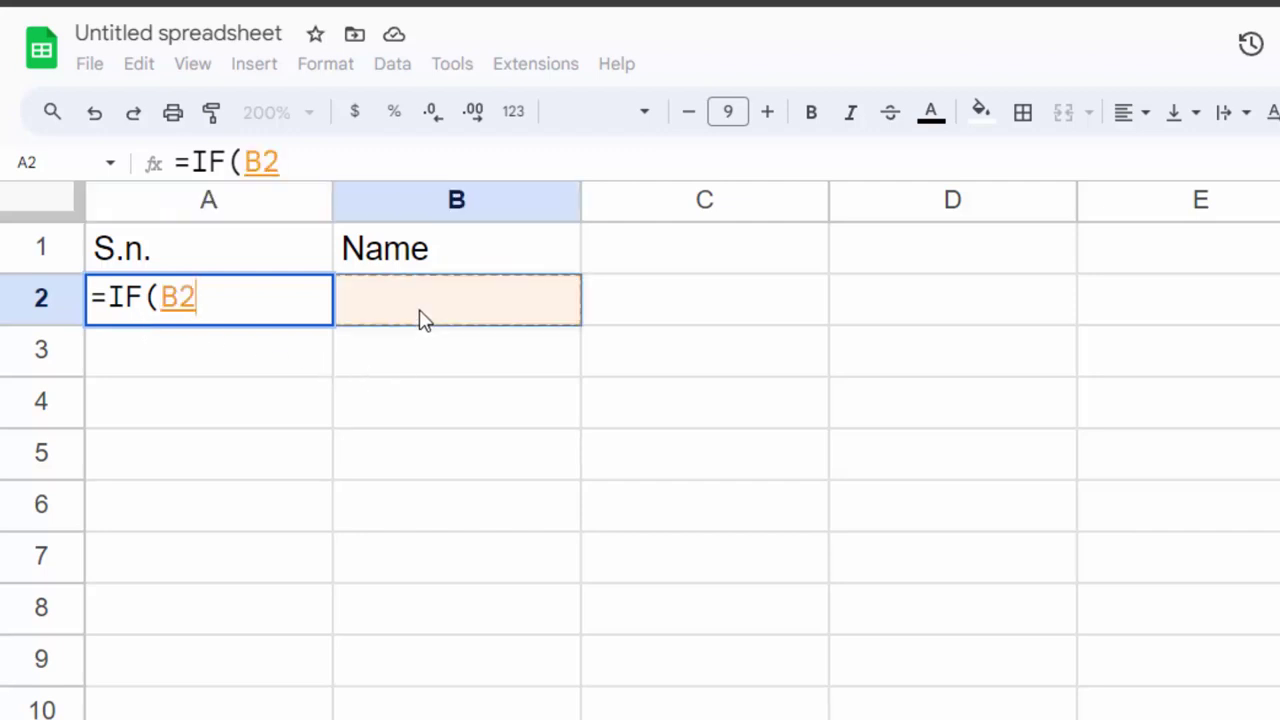
text(<>)
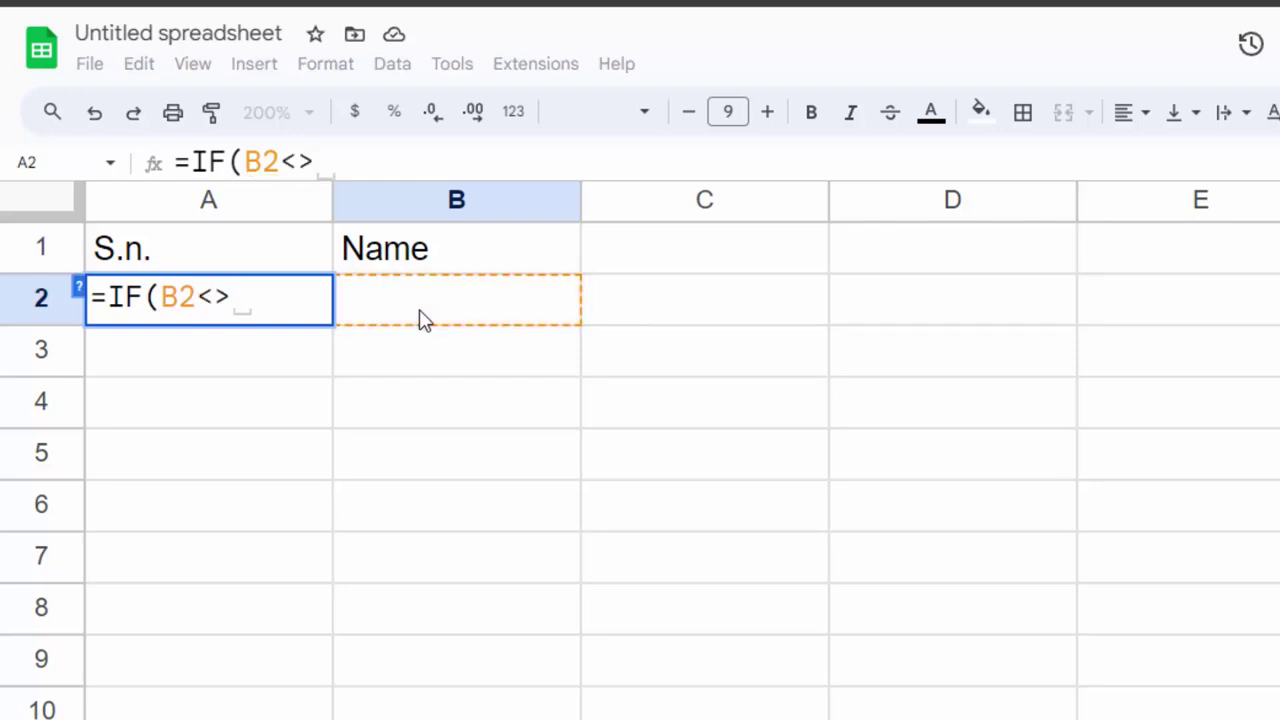
text(" )
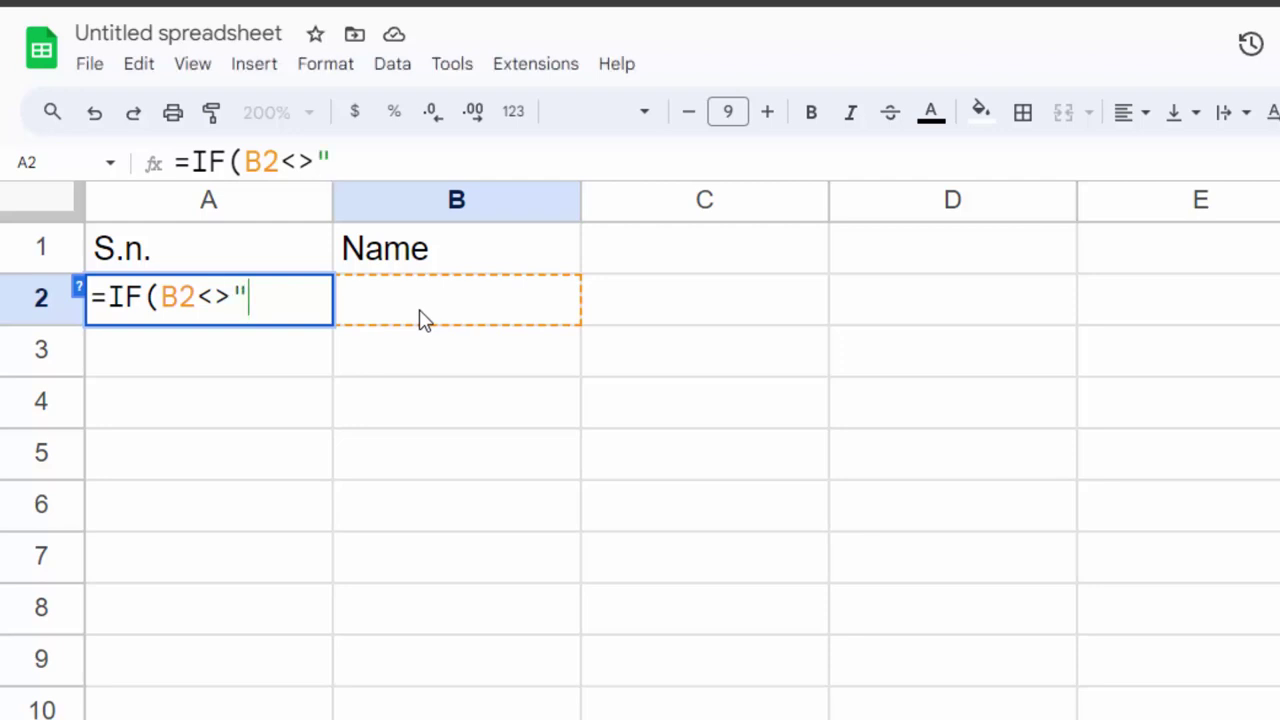
text(")
key(BackSpace)
key(BackSpace)
text(")
text(,r)
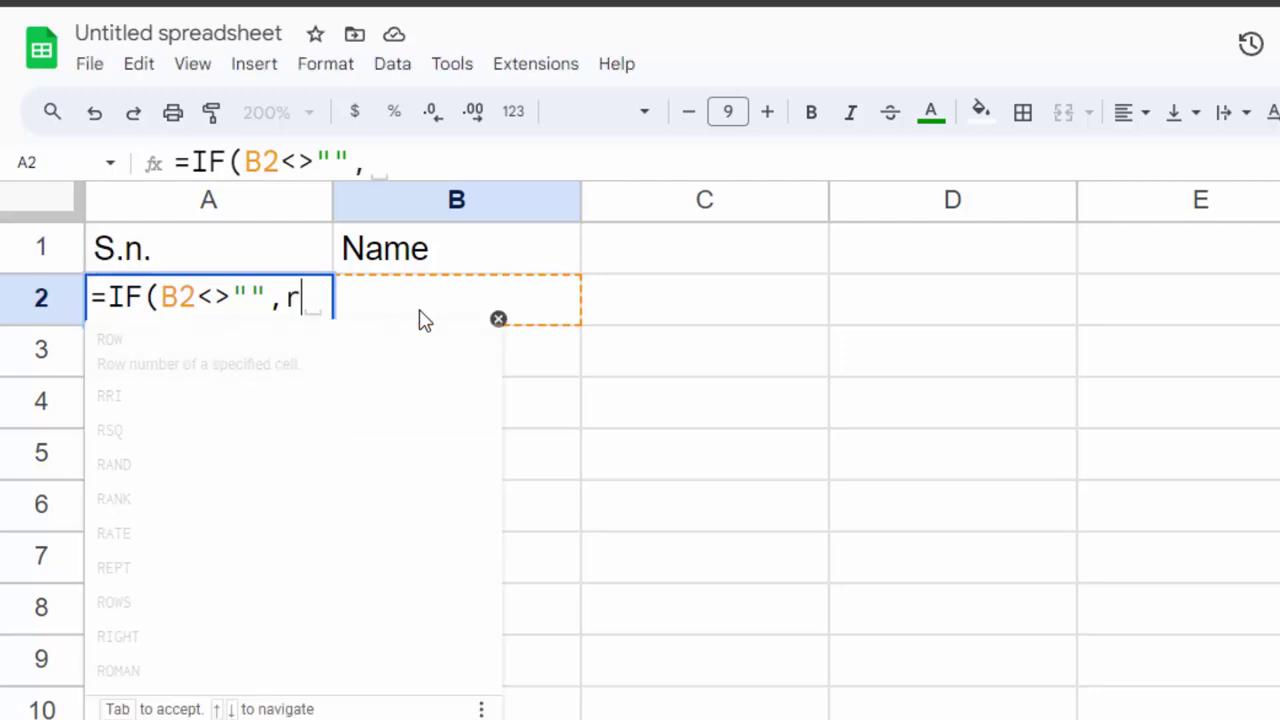
text(ow()
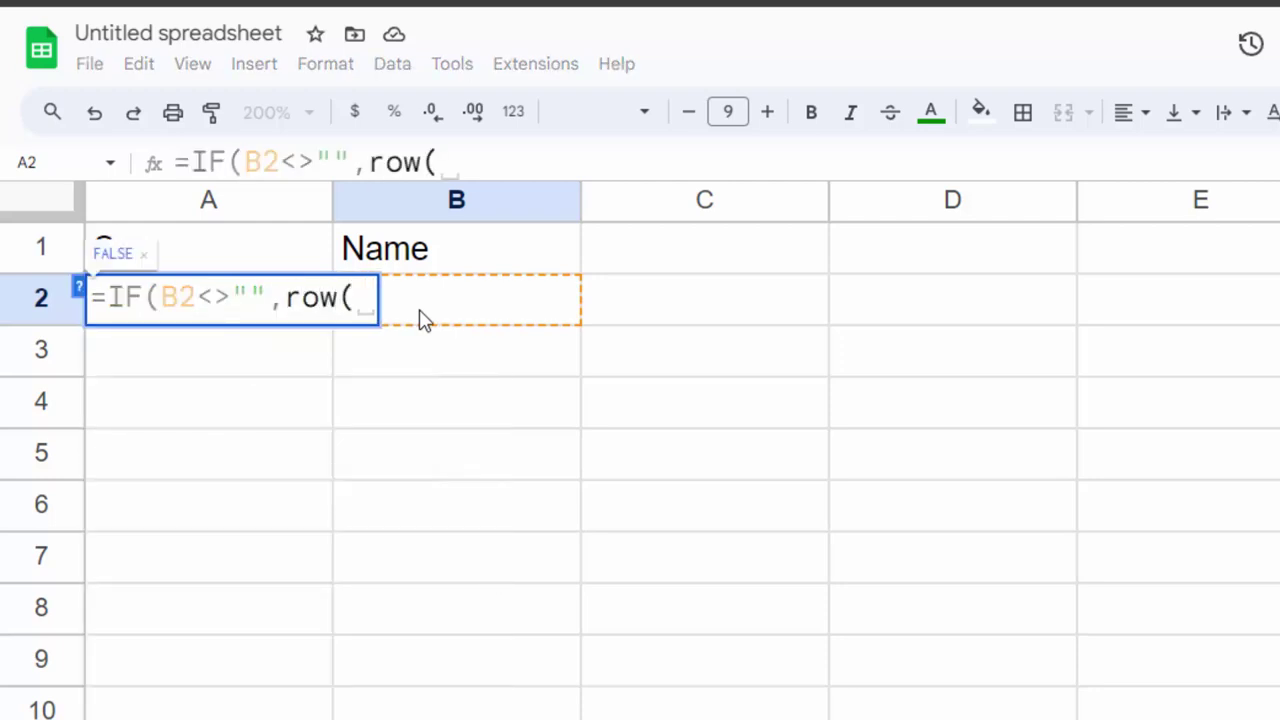
text())
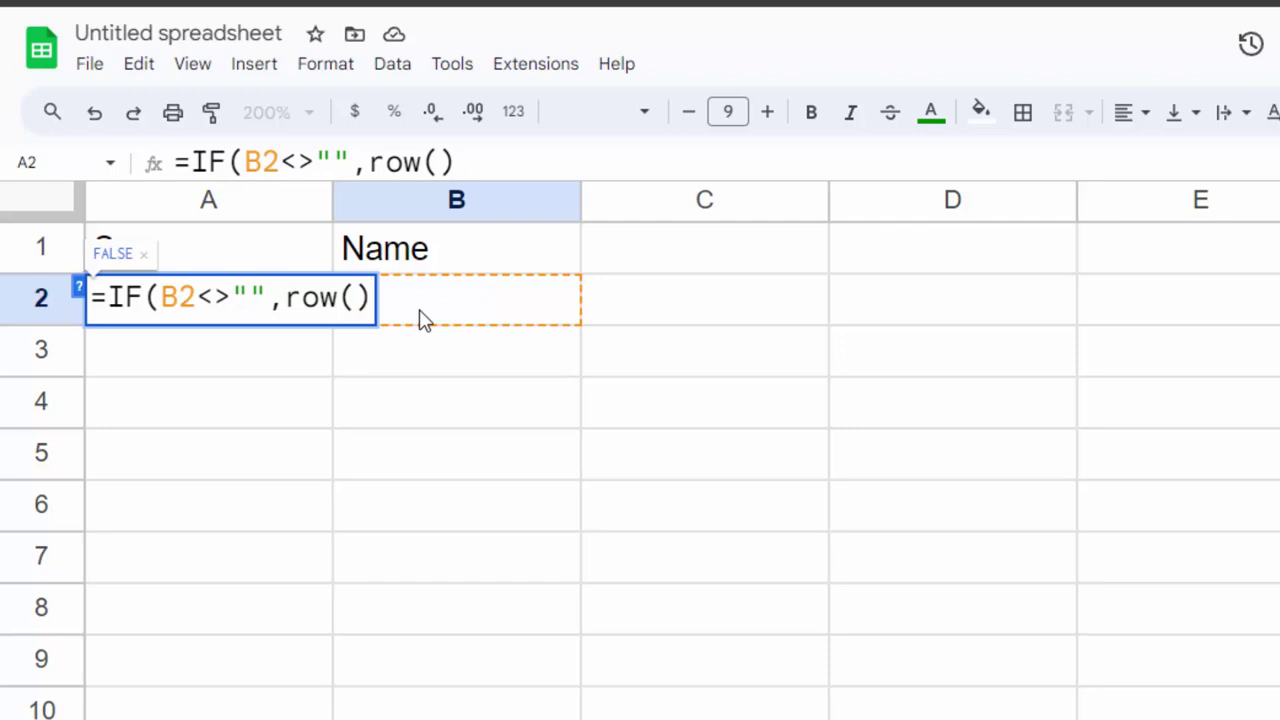
text(-1)
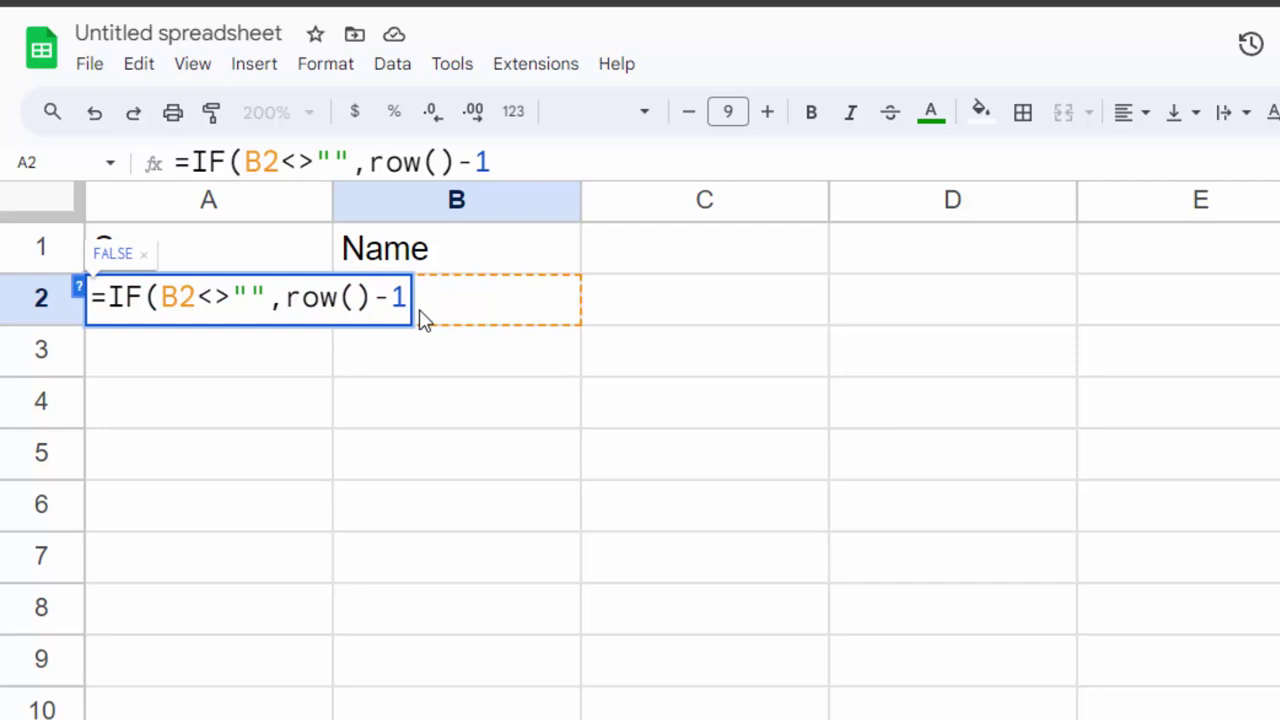
text(,")
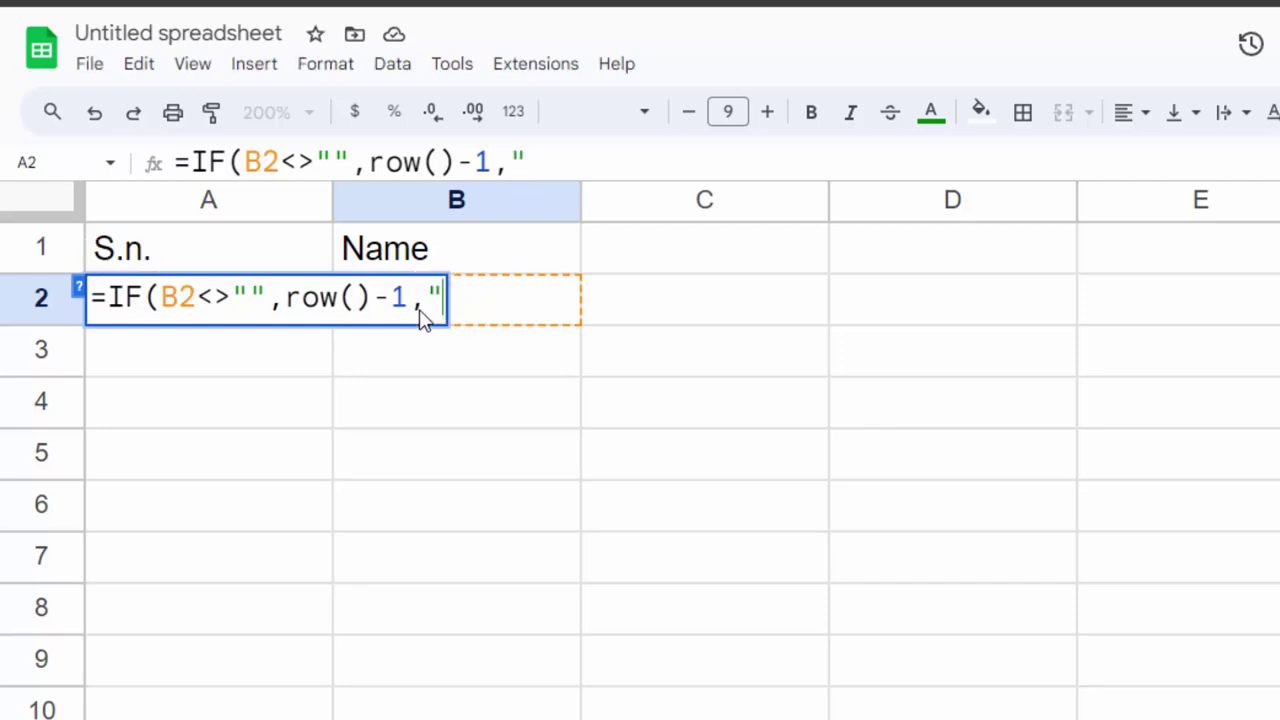
text(")
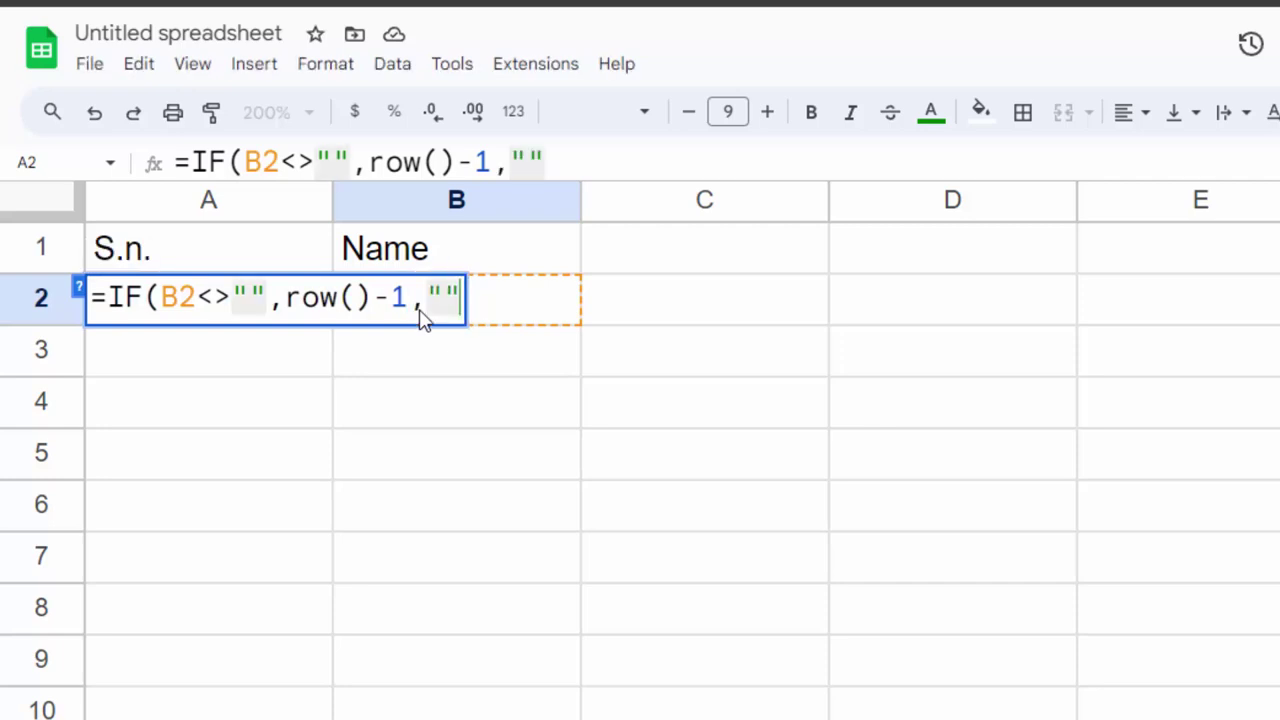
text())
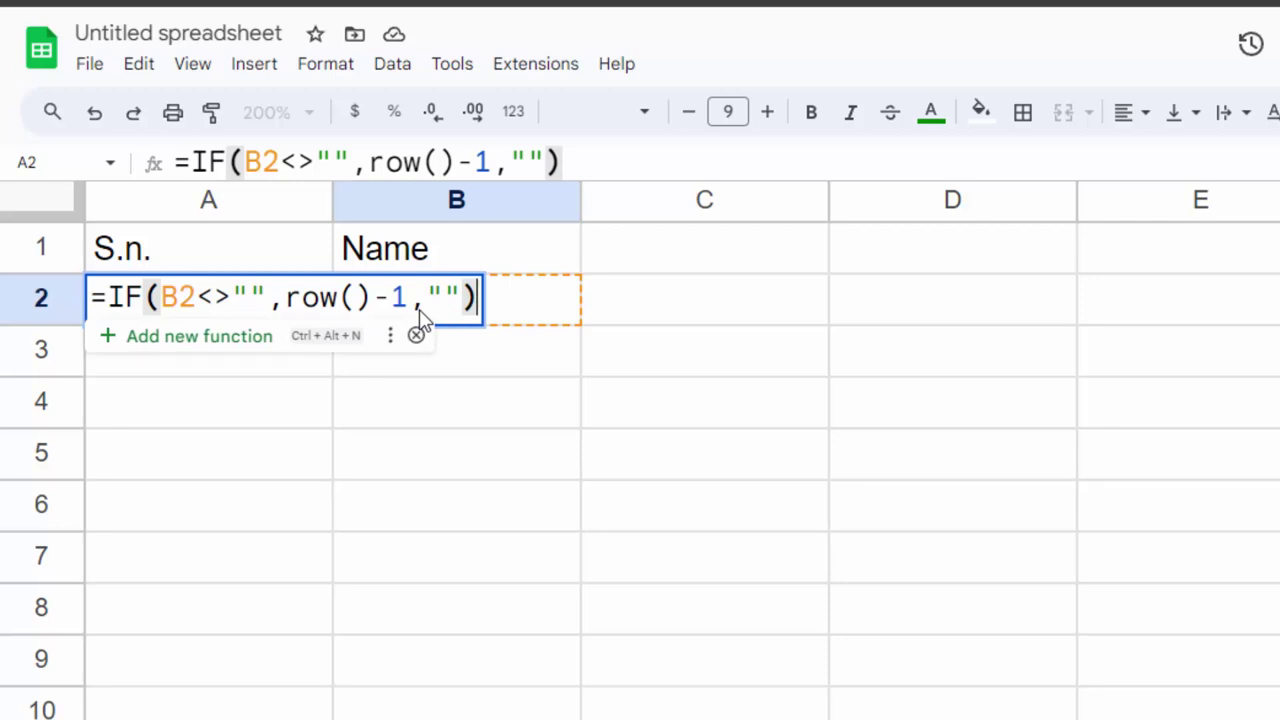
key(Return)
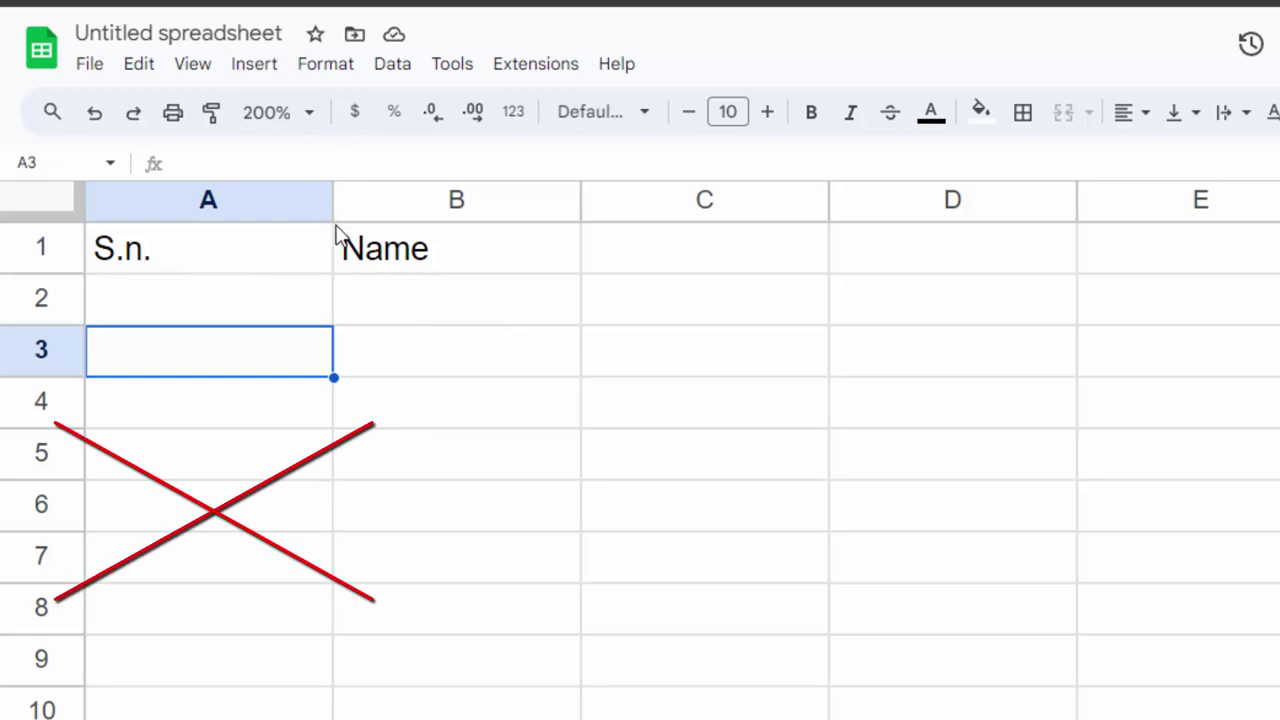
Type the names Ram in B2 and Shyam in B3.
click(392, 321)
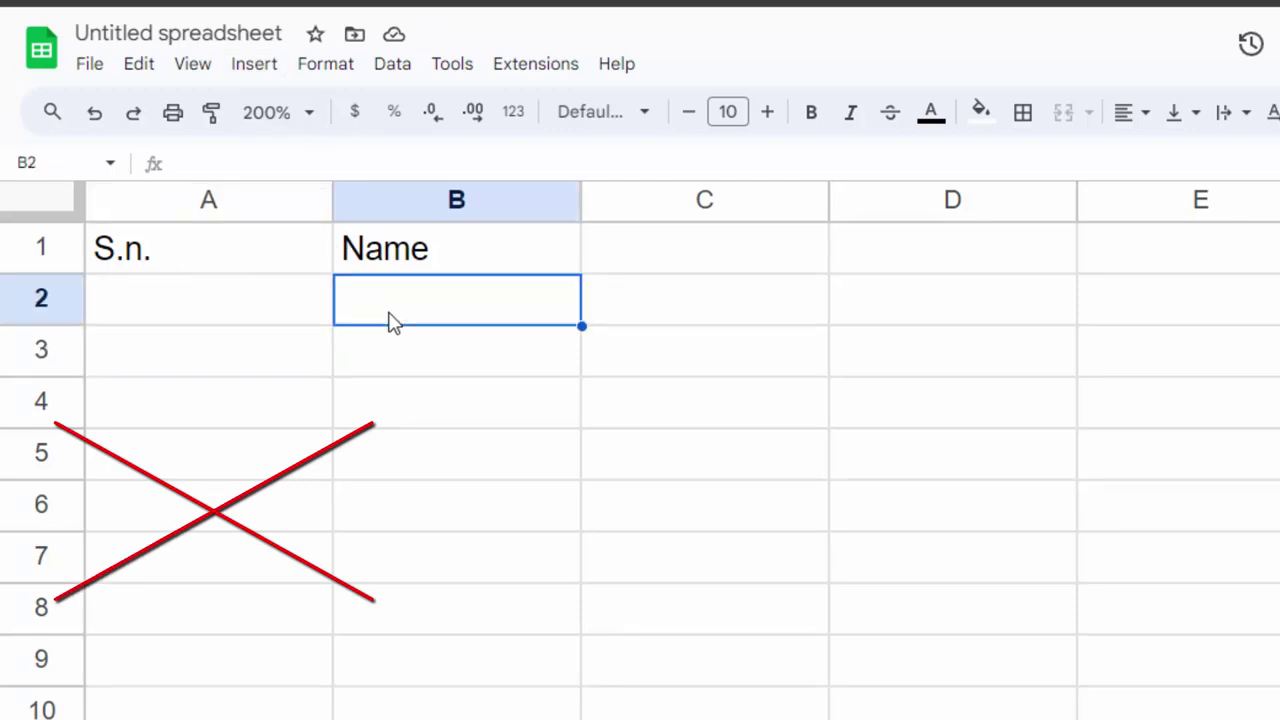
text(Ra)
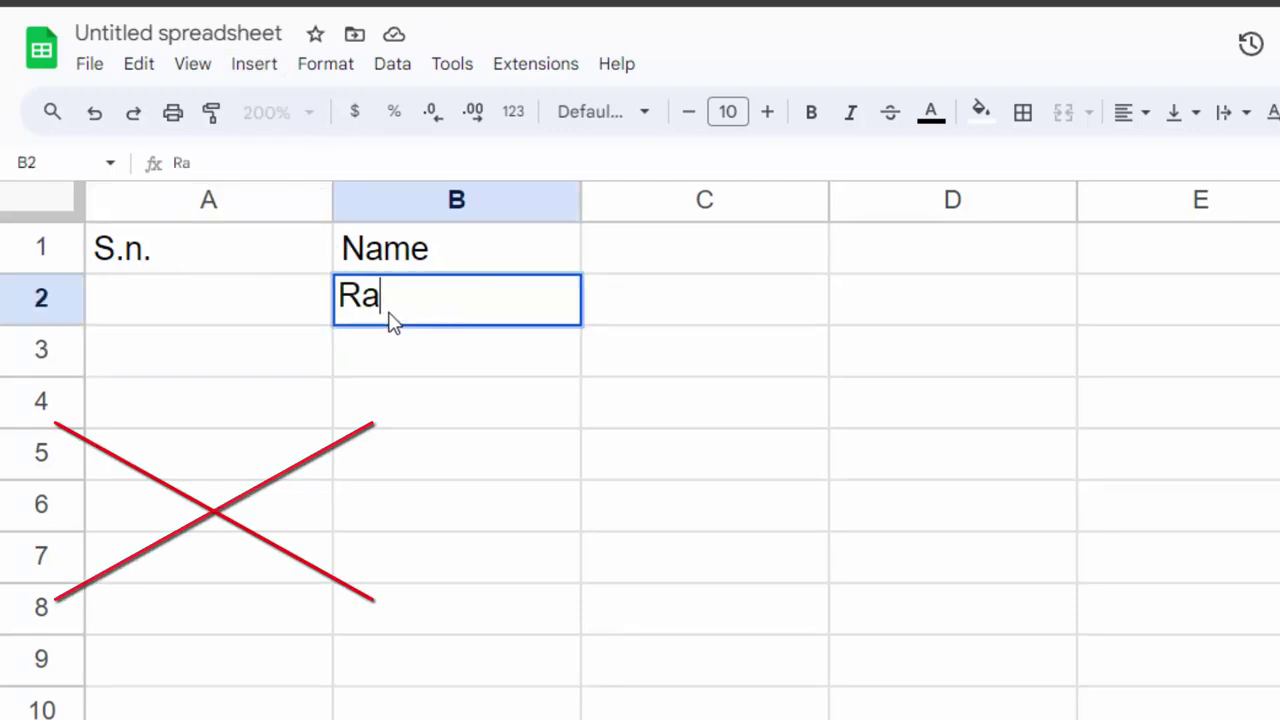
text(m)
key(Return)
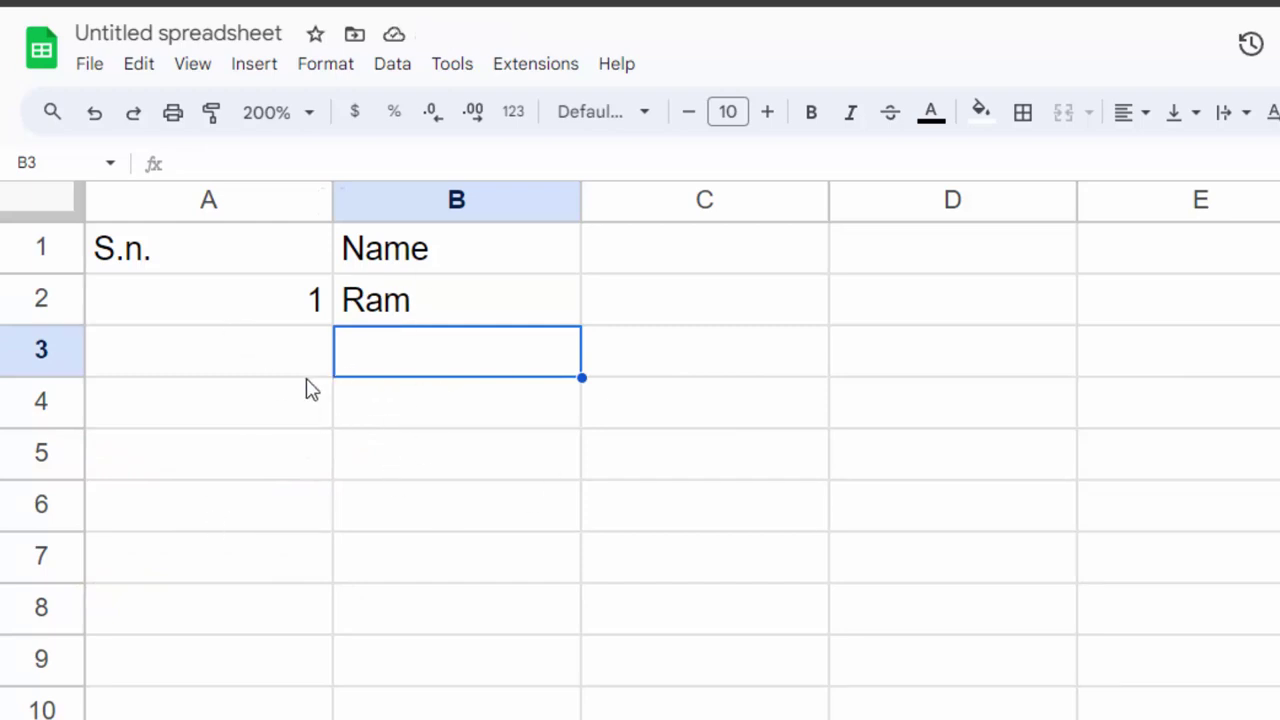
text(S)
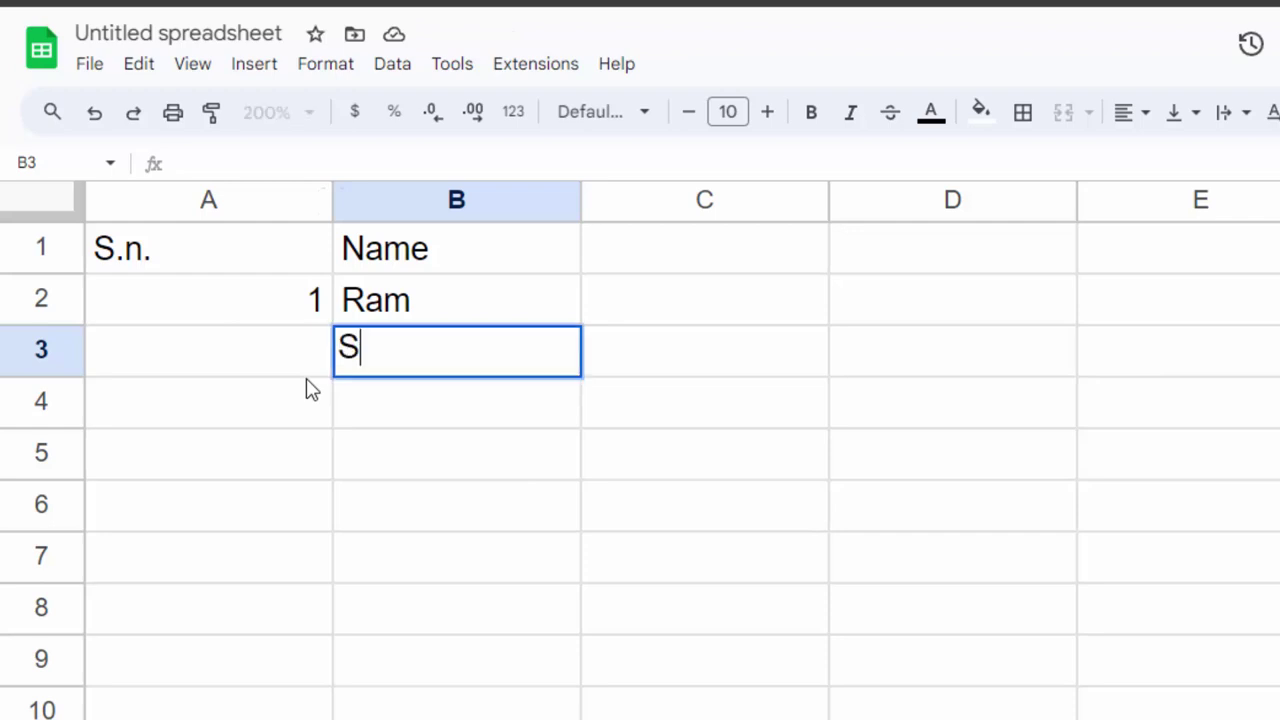
text(hyam)
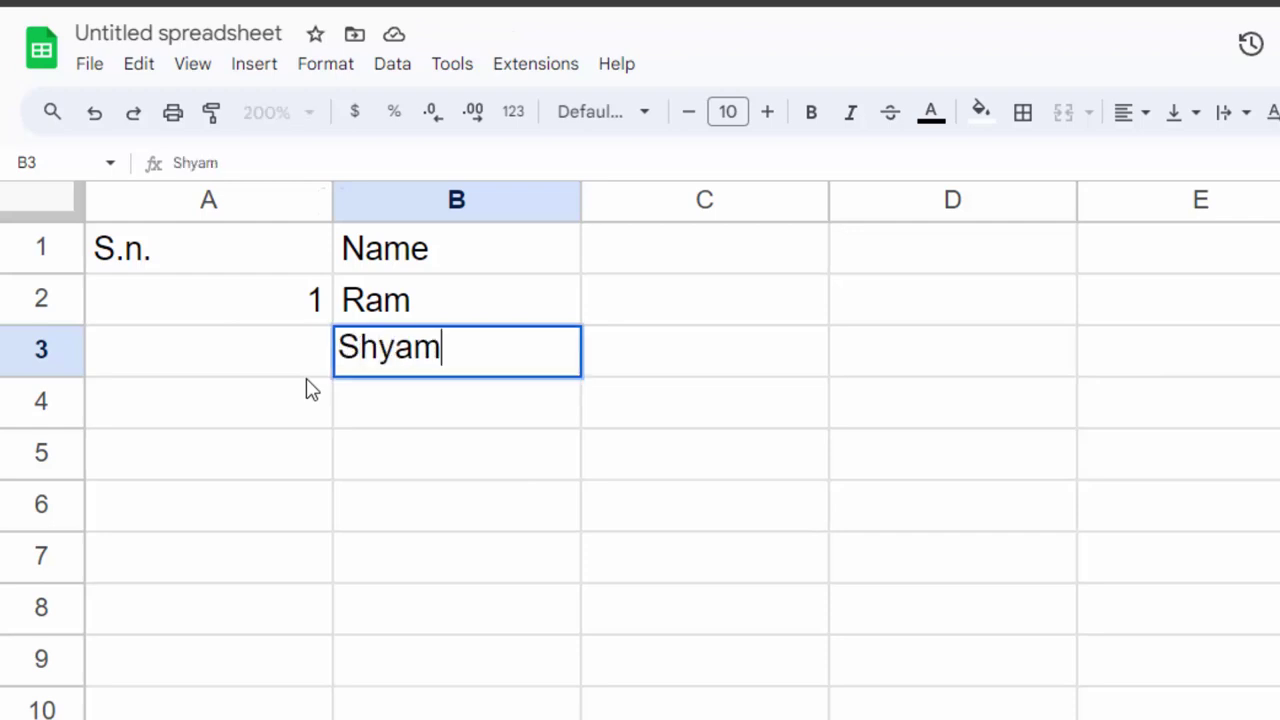
key(Return)
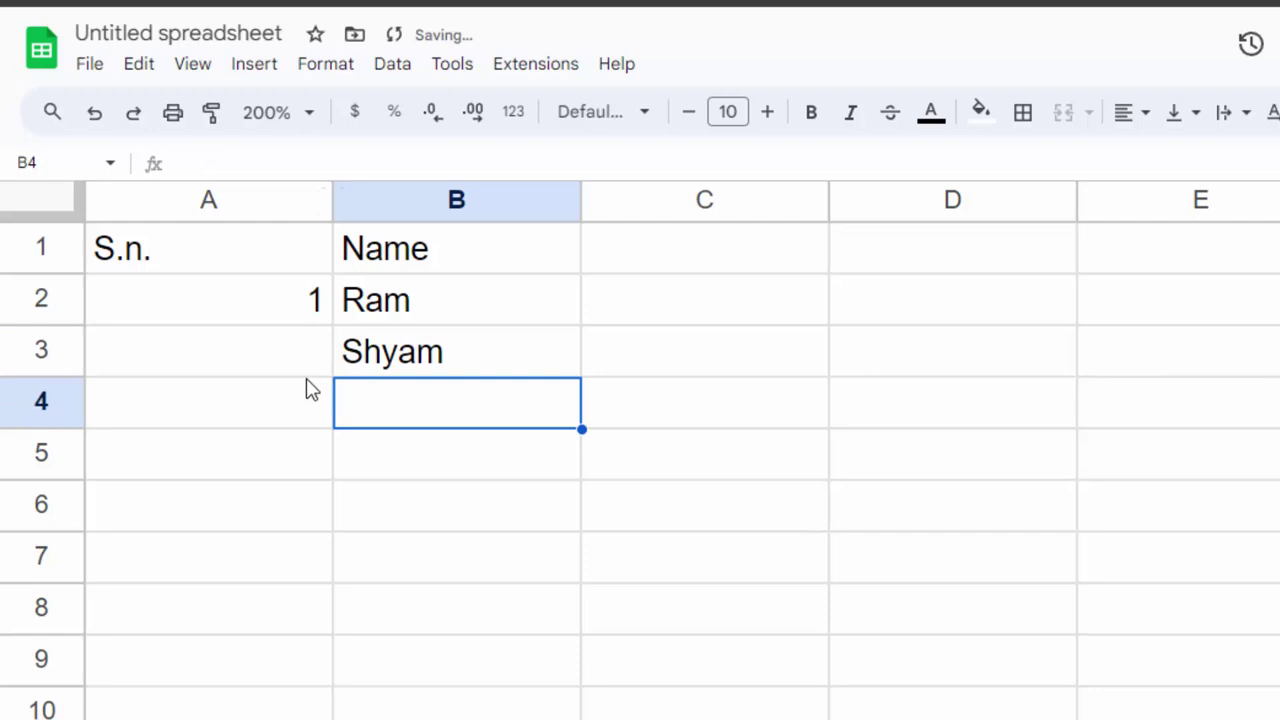
Fill the A2 formula down to A9, then enter Manoj in B4 and Monu in B6.
click(143, 317)
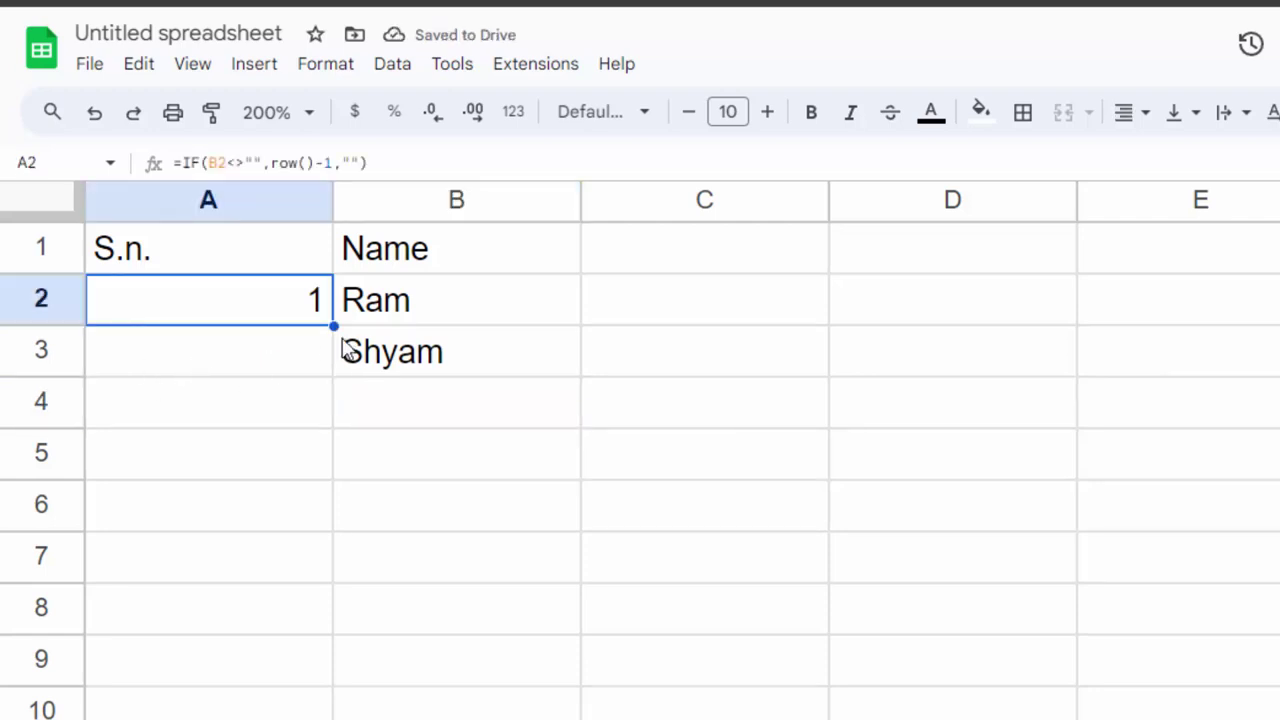
drag(334, 326, 313, 662)
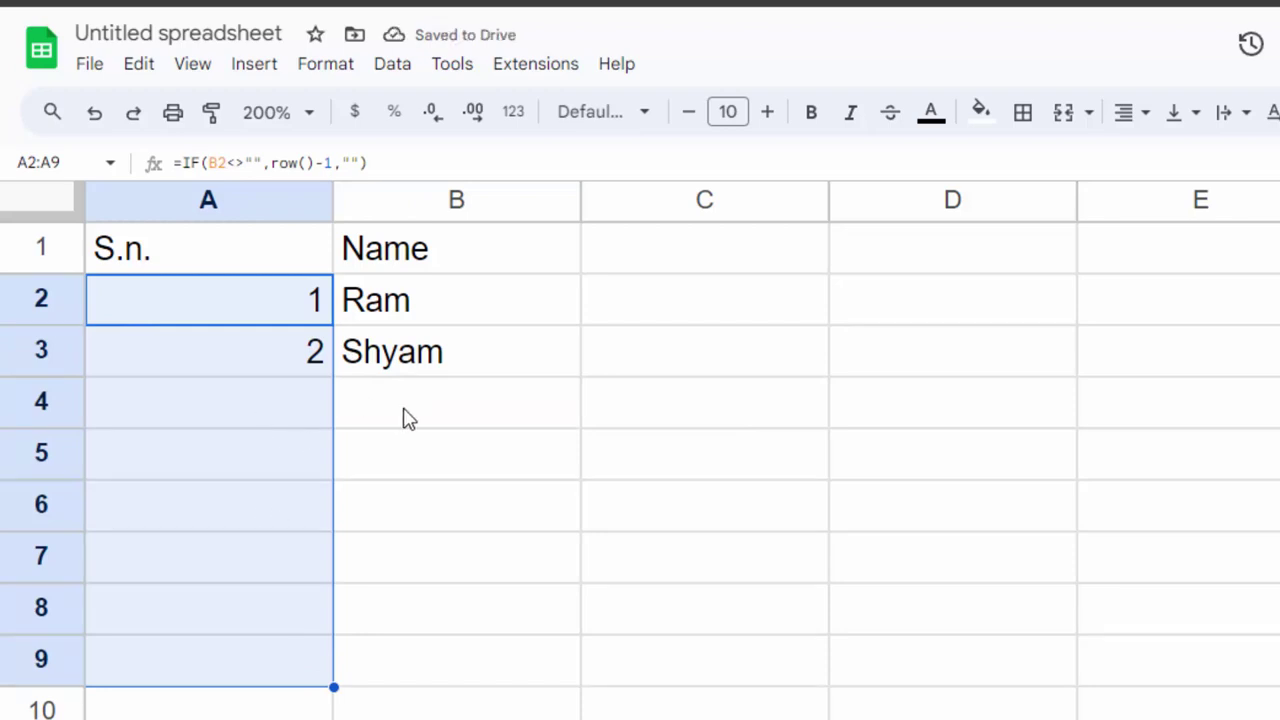
click(350, 424)
text(Man)
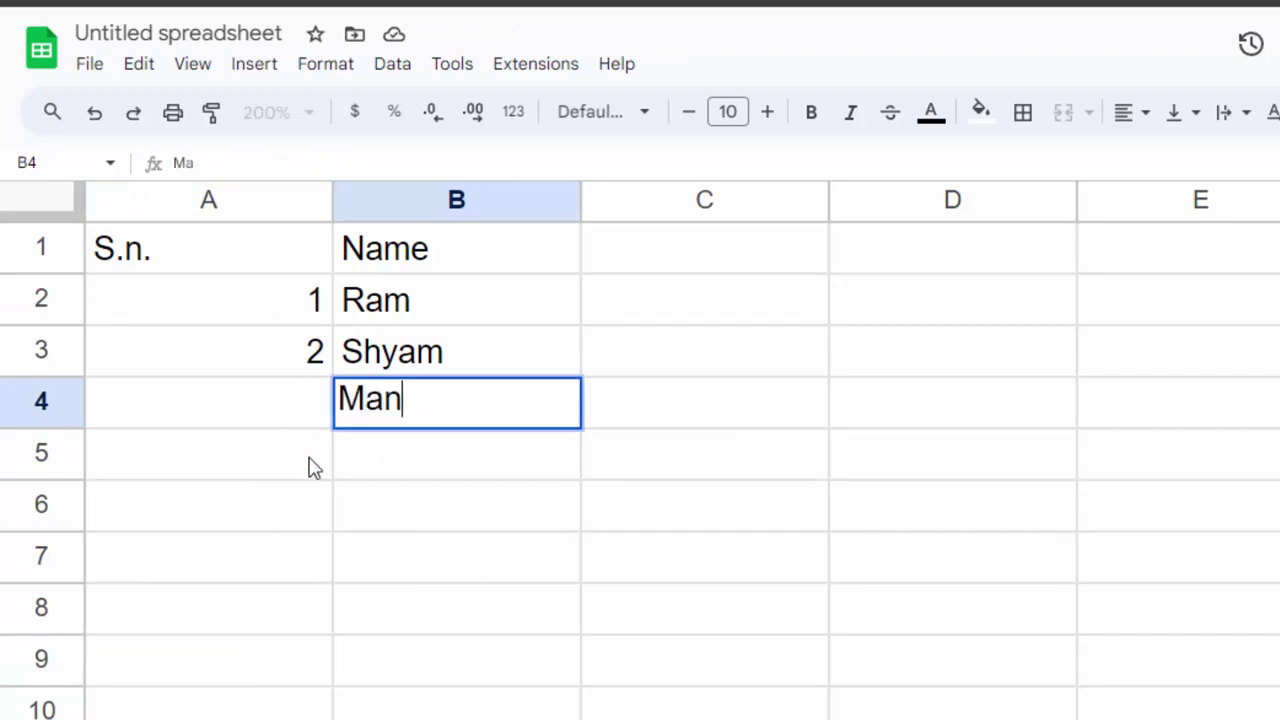
text(oj)
key(Return)
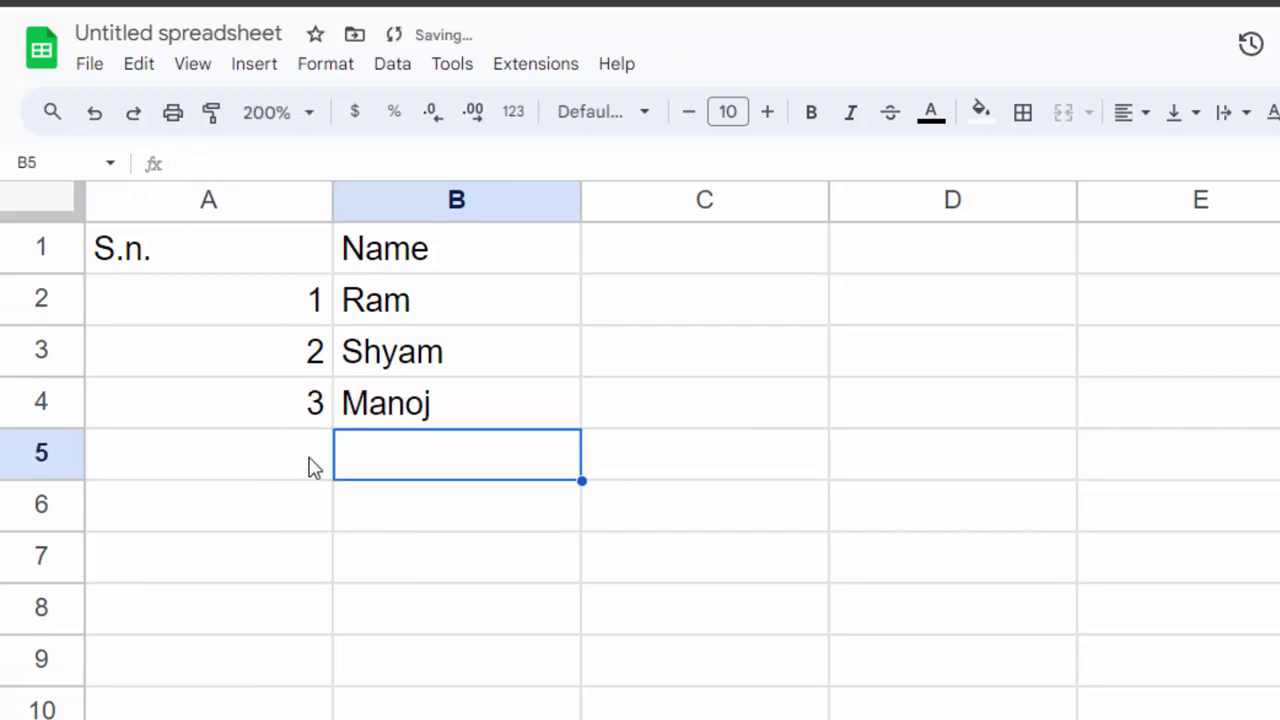
click(358, 523)
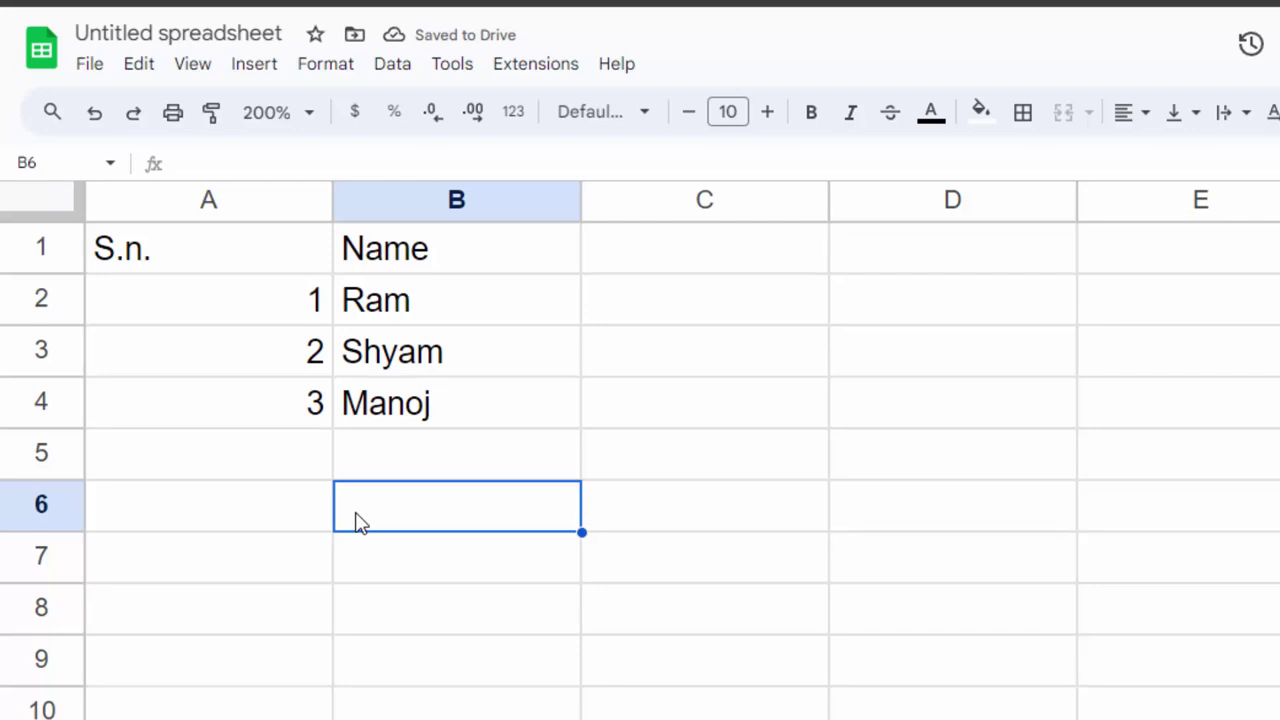
text(Monu)
key(Return)
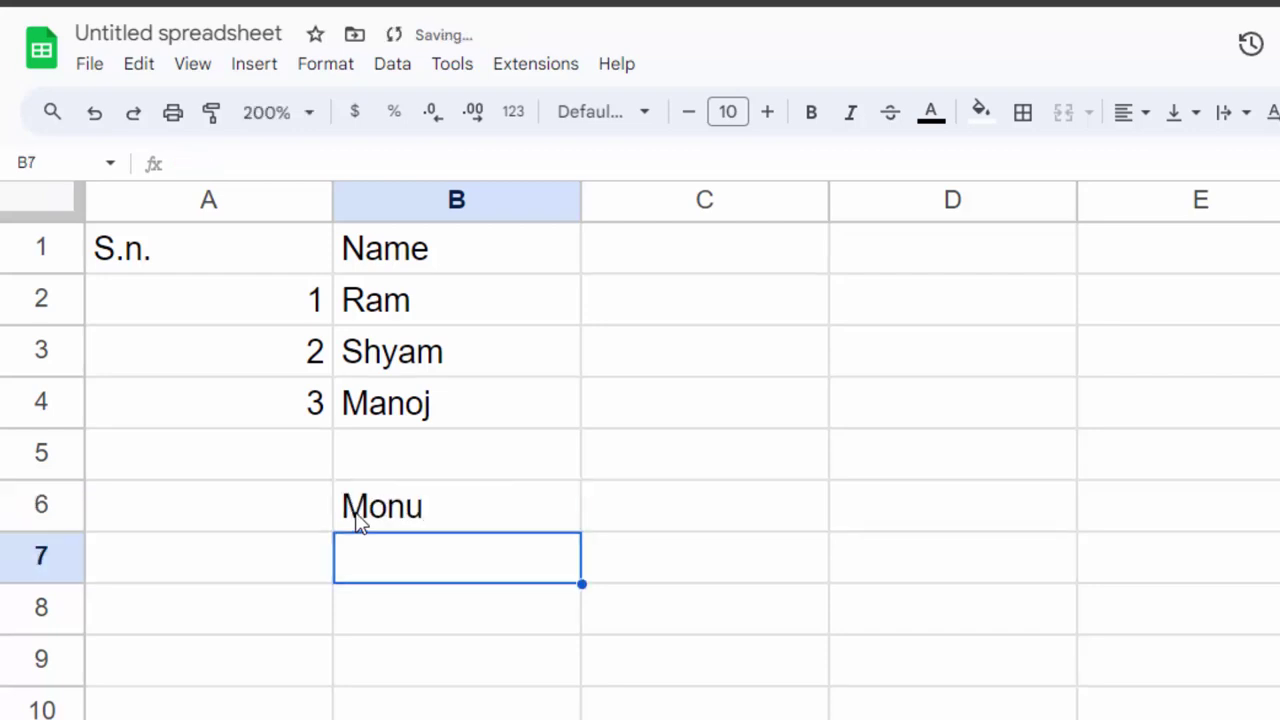
Delete the empty row 5 so Monu moves up and is numbered 4.
drag(288, 470, 394, 463)
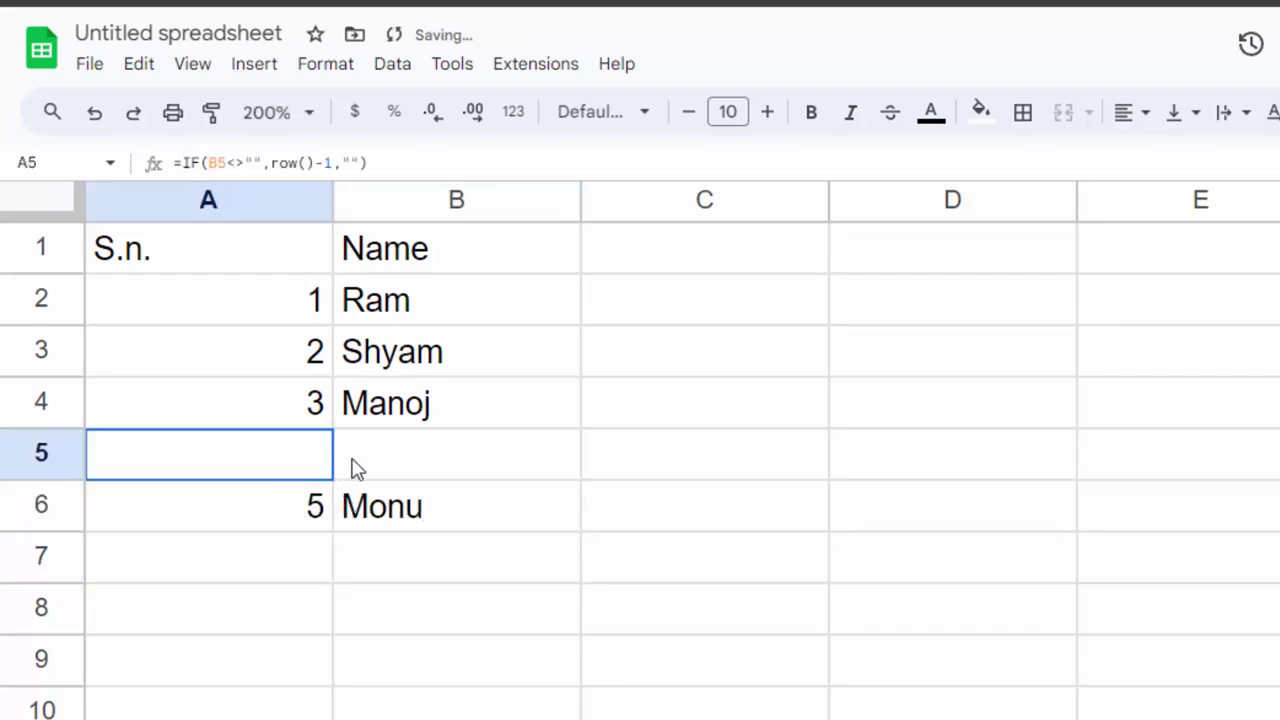
right_click(65, 463)
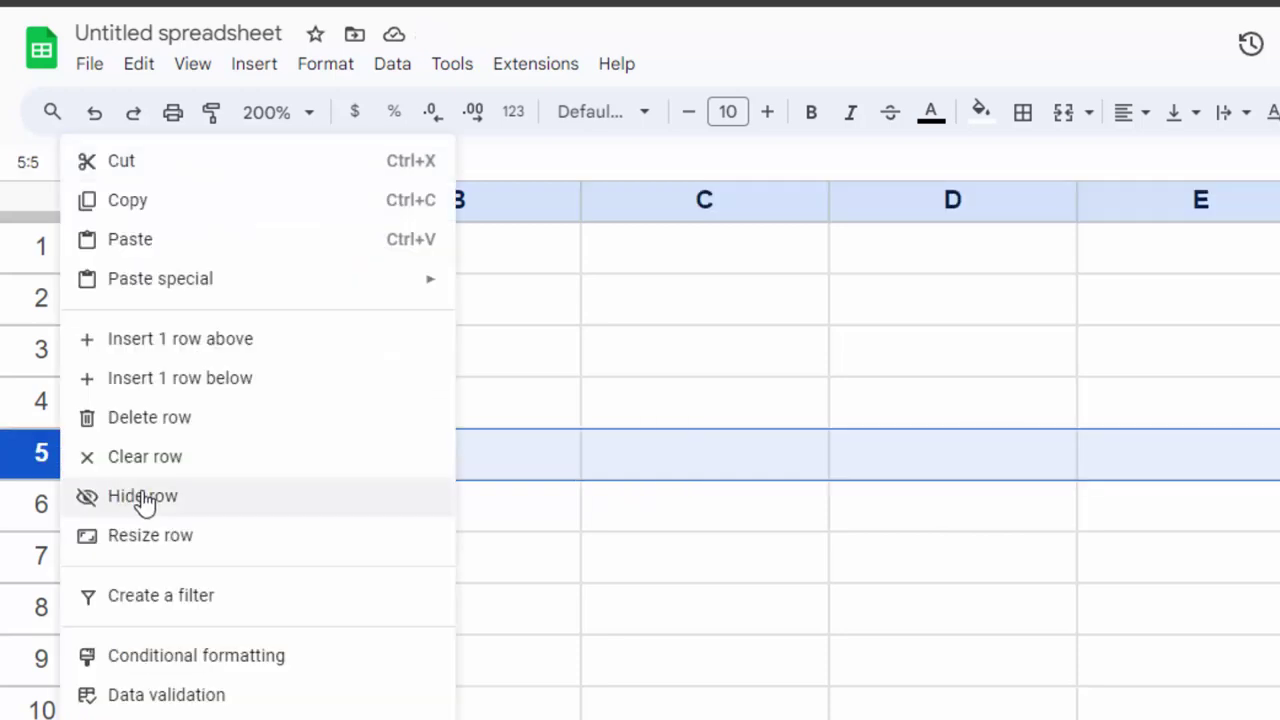
click(157, 440)
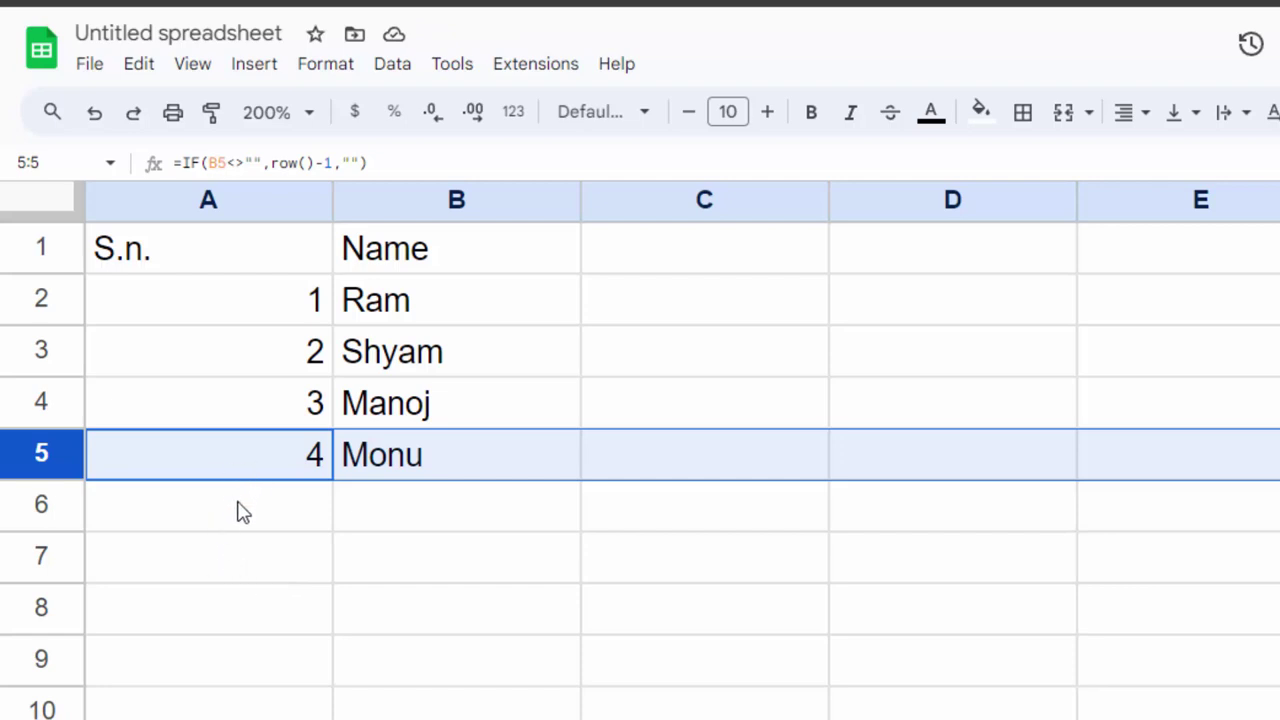
Open cell A2's formula to review it.
click(240, 512)
click(282, 300)
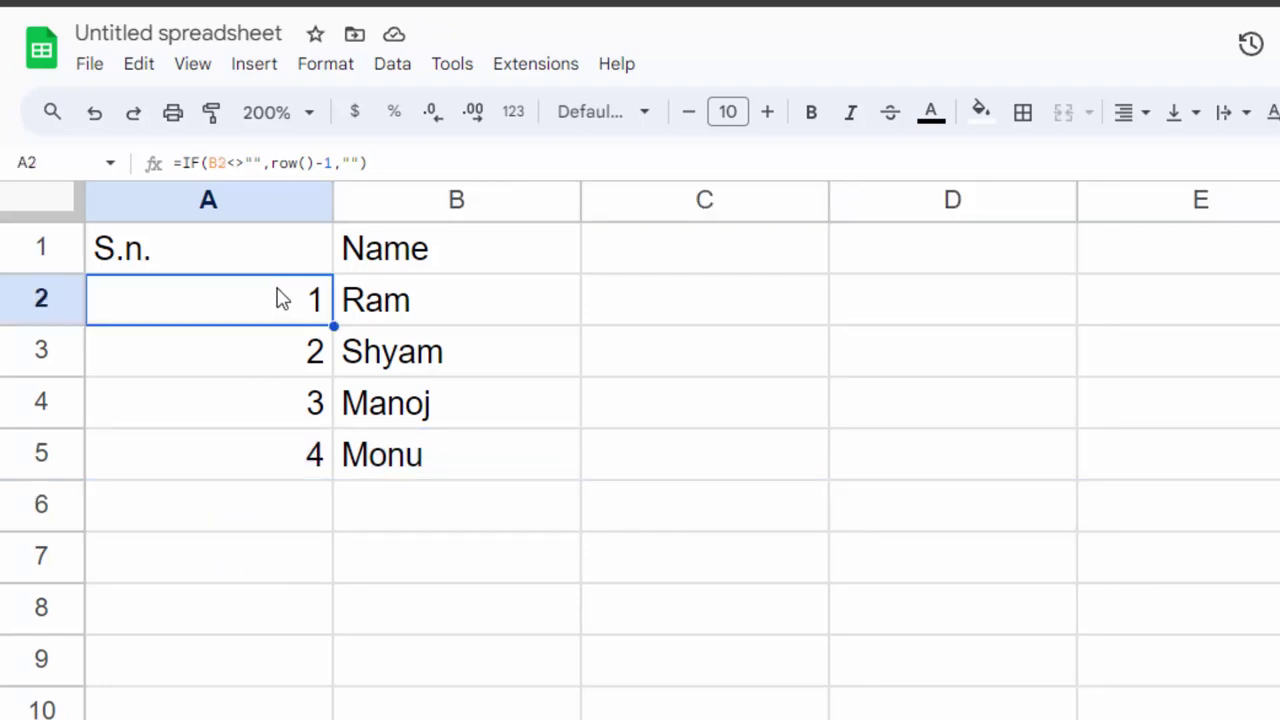
double_click(282, 300)
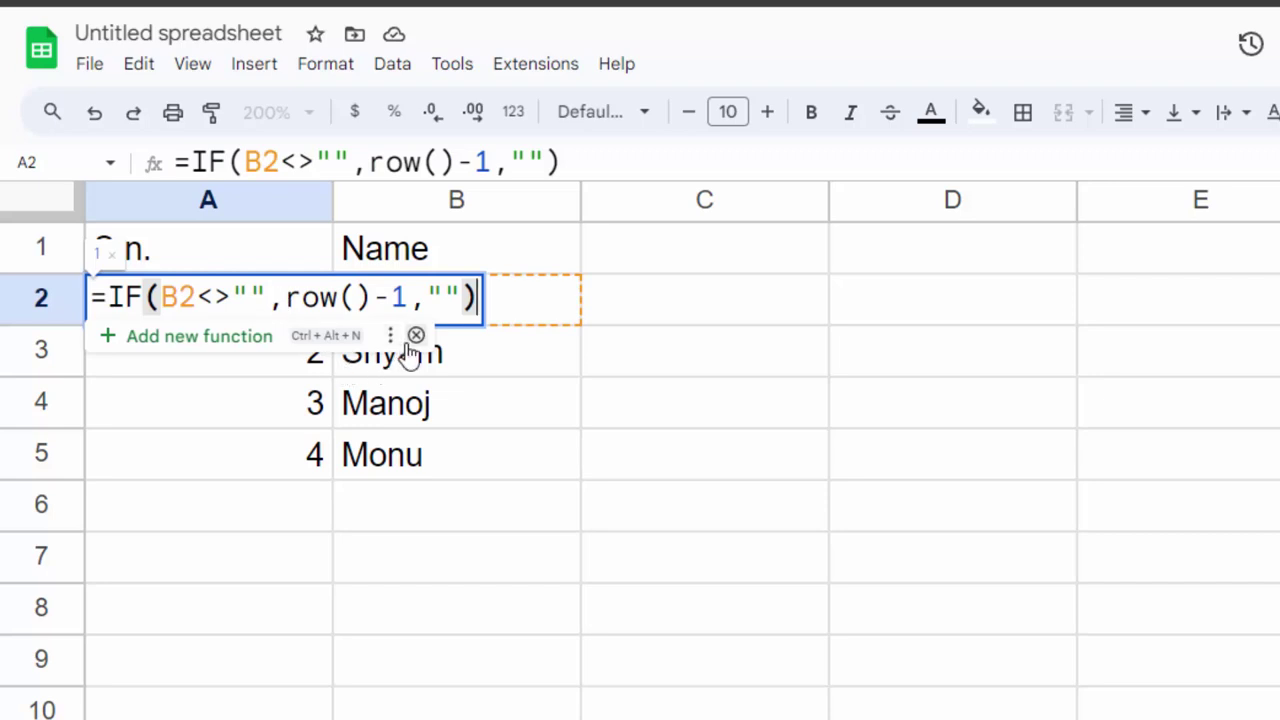